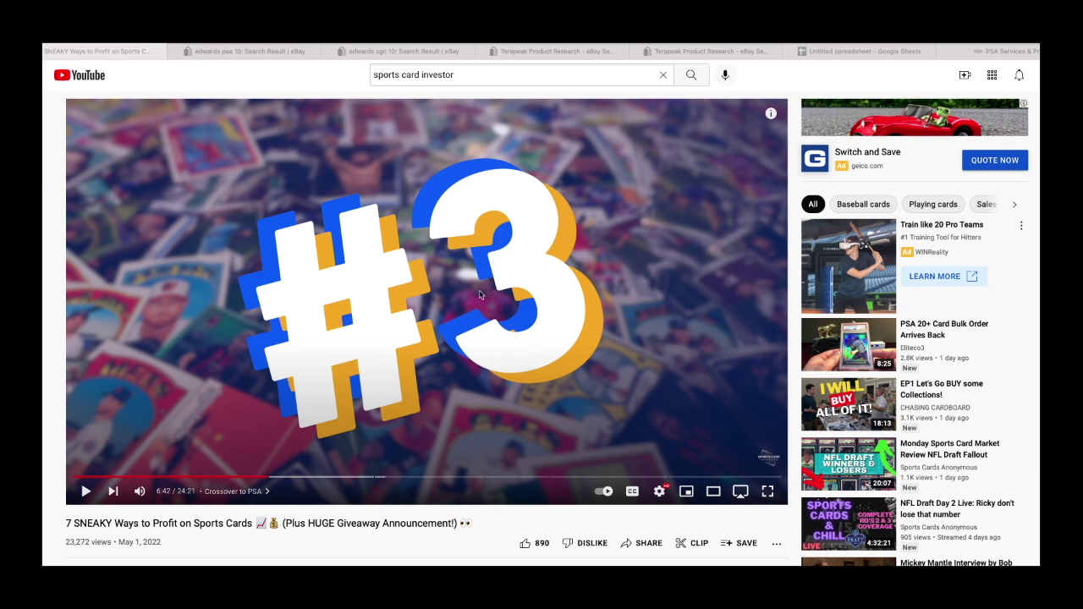
Step the video forward to 6:43, the start of the #3 Crossover to PSA chapter
{"action": "left_click", "coordinate": [267, 479]}
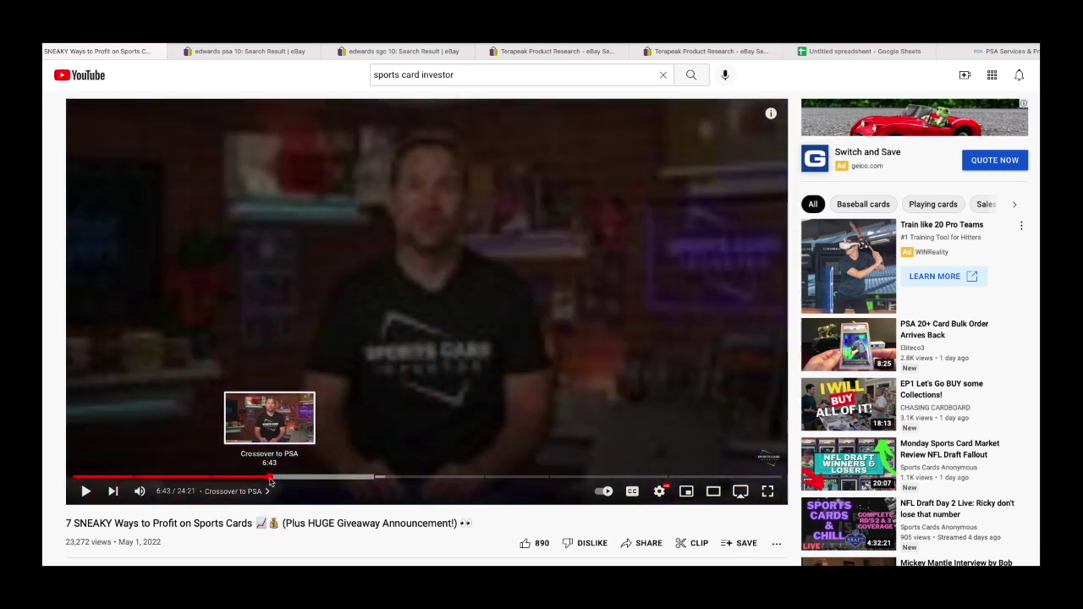
Jump the video through 7:03 and 7:15 to the 7:47 'PSA 46% GEM RATE' graphic
{"action": "left_click", "coordinate": [269, 480]}
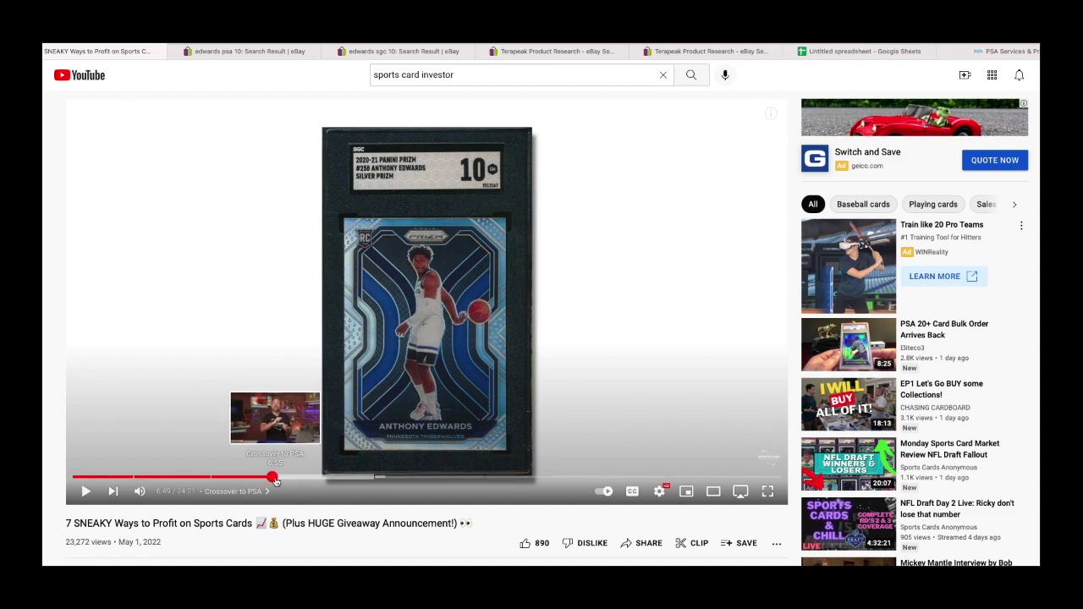
{"action": "left_click", "coordinate": [280, 480]}
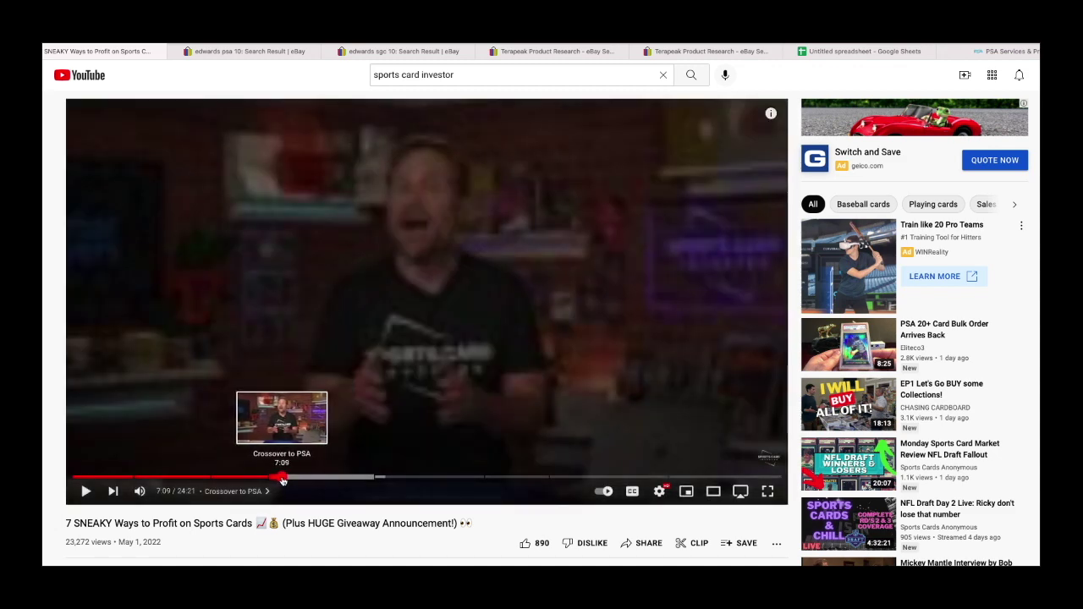
{"action": "left_click", "coordinate": [286, 480]}
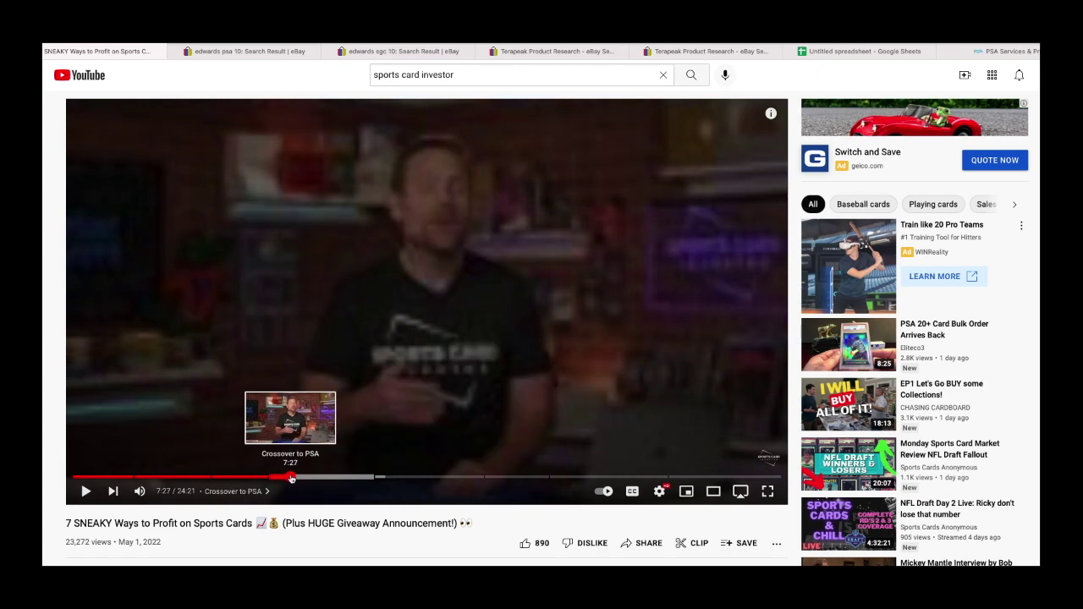
{"action": "left_click", "coordinate": [300, 476]}
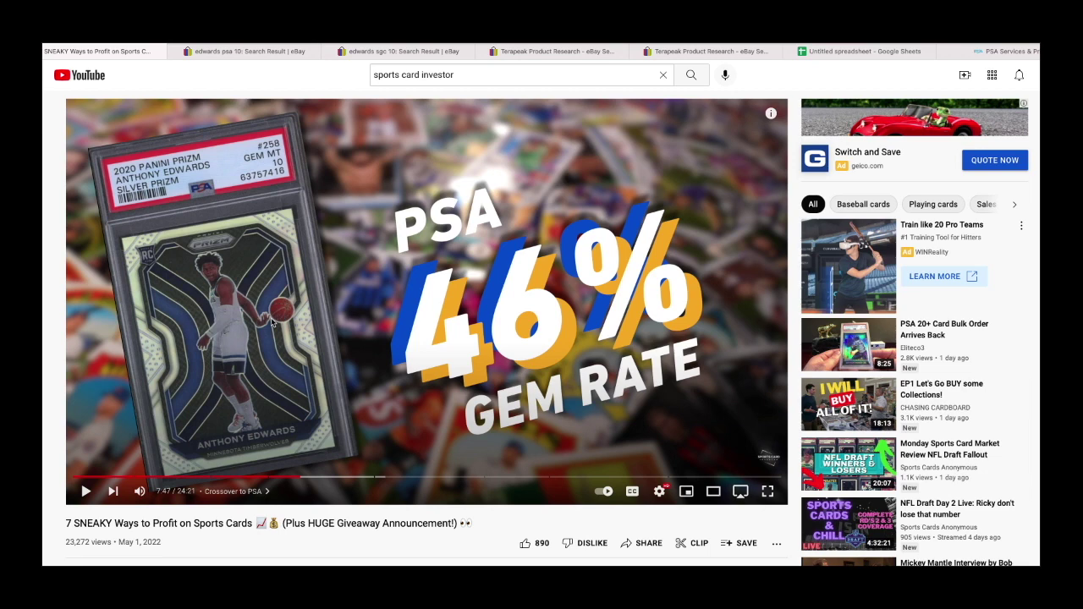
Scrub the video forward to about 9:01 to reach the PSA 10 versus SGC 10 price chart
{"action": "left_click", "coordinate": [301, 481]}
{"action": "left_click_drag", "start_coordinate": [301, 480], "coordinate": [336, 479]}
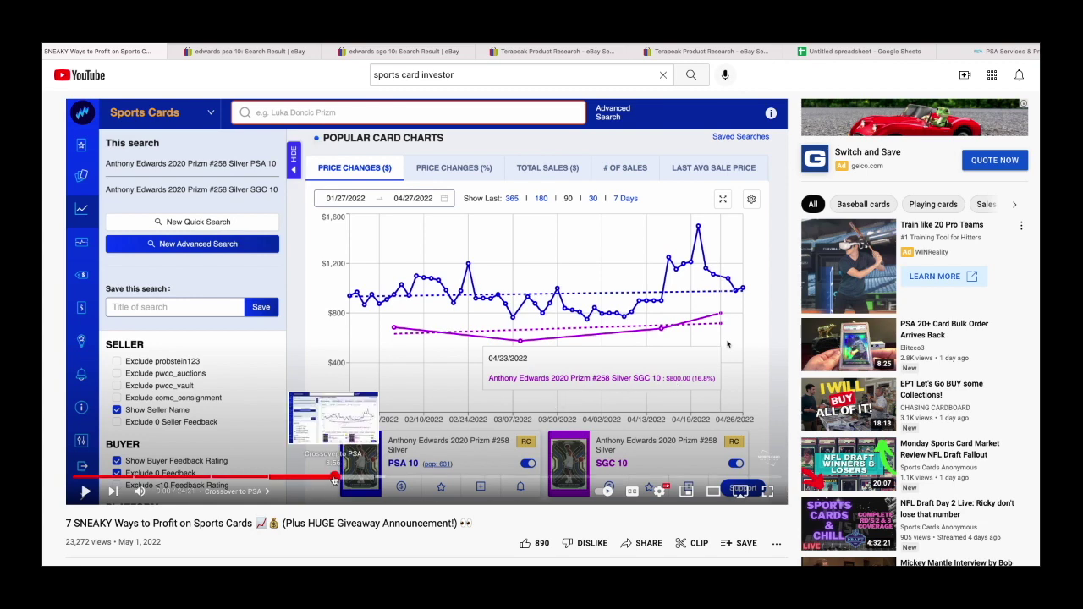
{"action": "left_click_drag", "start_coordinate": [335, 478], "coordinate": [338, 479]}
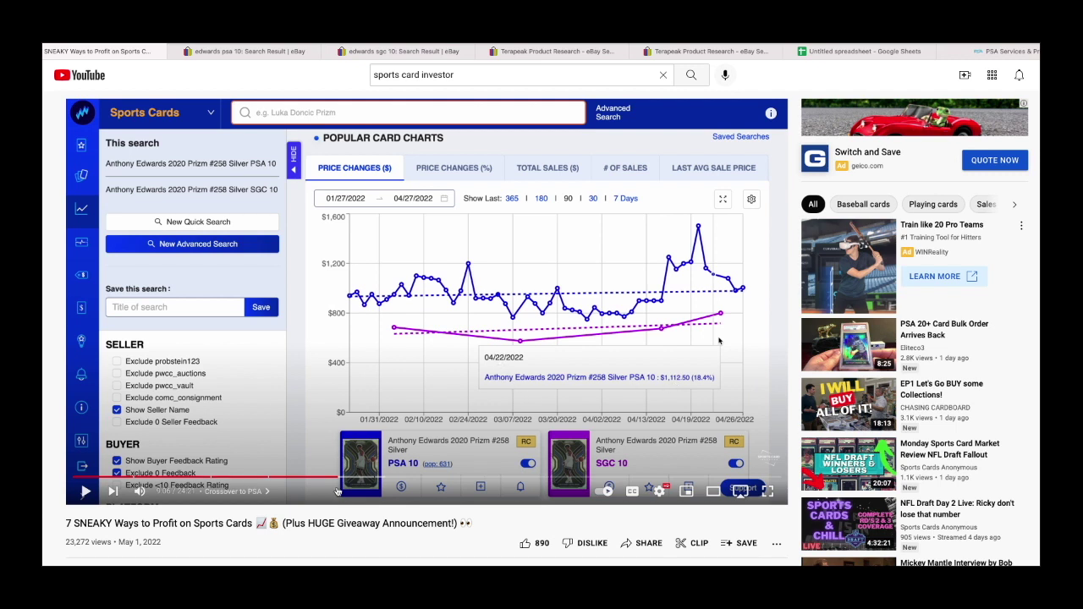
{"action": "left_click_drag", "start_coordinate": [339, 480], "coordinate": [336, 480]}
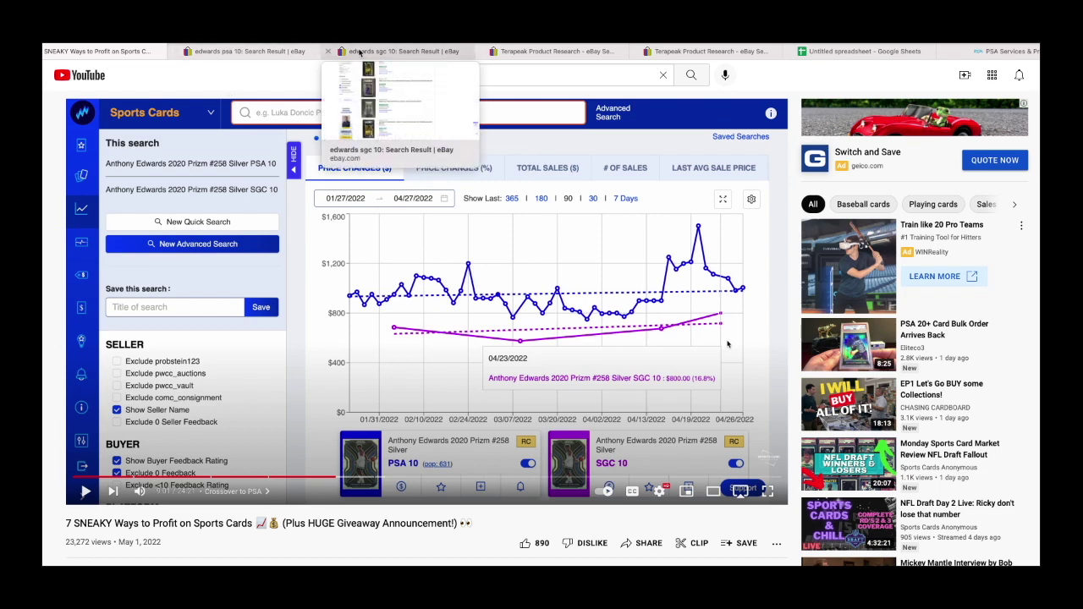
Browse eBay's sold listings for Anthony Edwards PSA 10 cards
{"action": "left_click", "coordinate": [279, 52]}
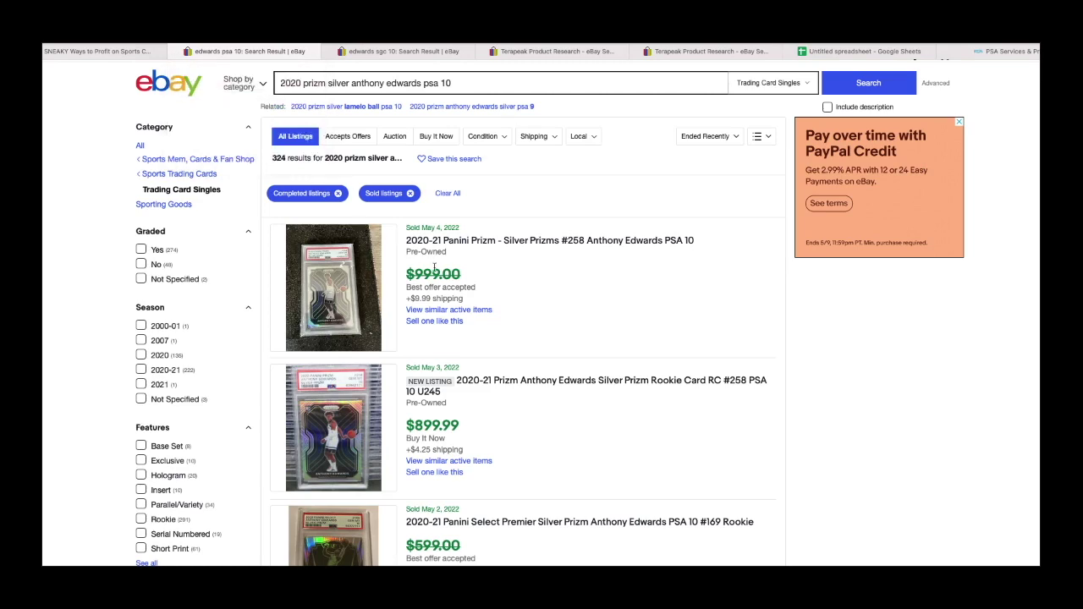
{"action": "scroll", "coordinate": [506, 250], "scroll_direction": "down", "scroll_amount": 3}
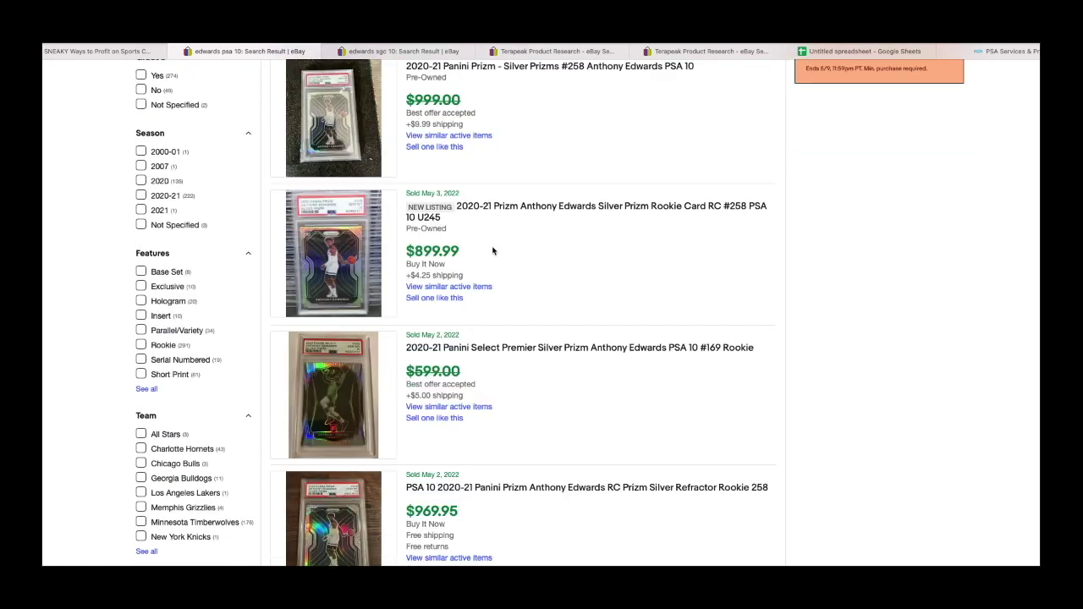
{"action": "scroll", "coordinate": [474, 254], "scroll_direction": "down", "scroll_amount": 4}
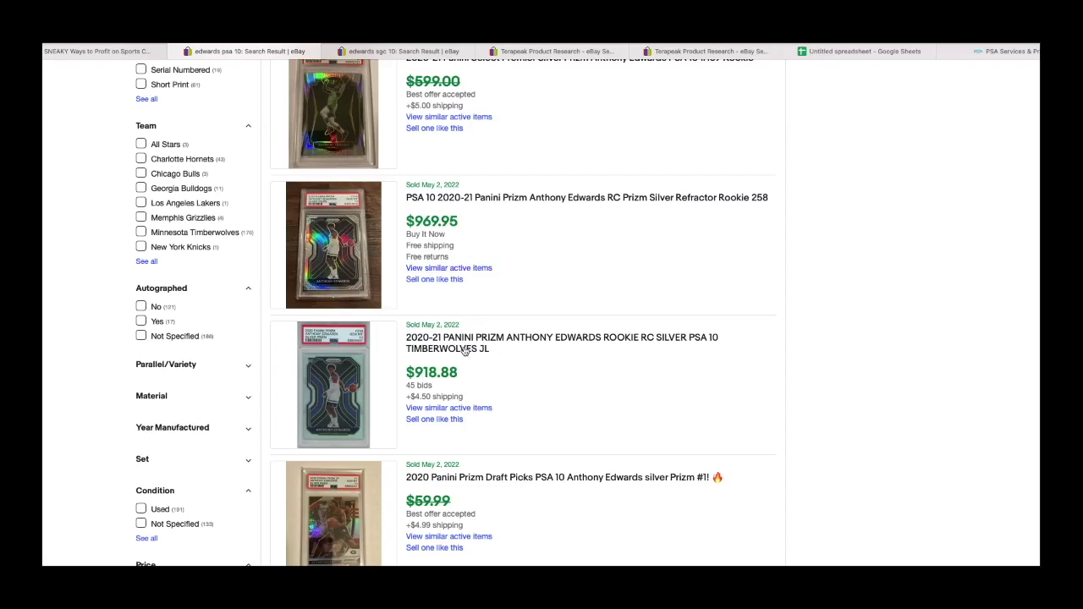
{"action": "scroll", "coordinate": [495, 343], "scroll_direction": "down", "scroll_amount": 4}
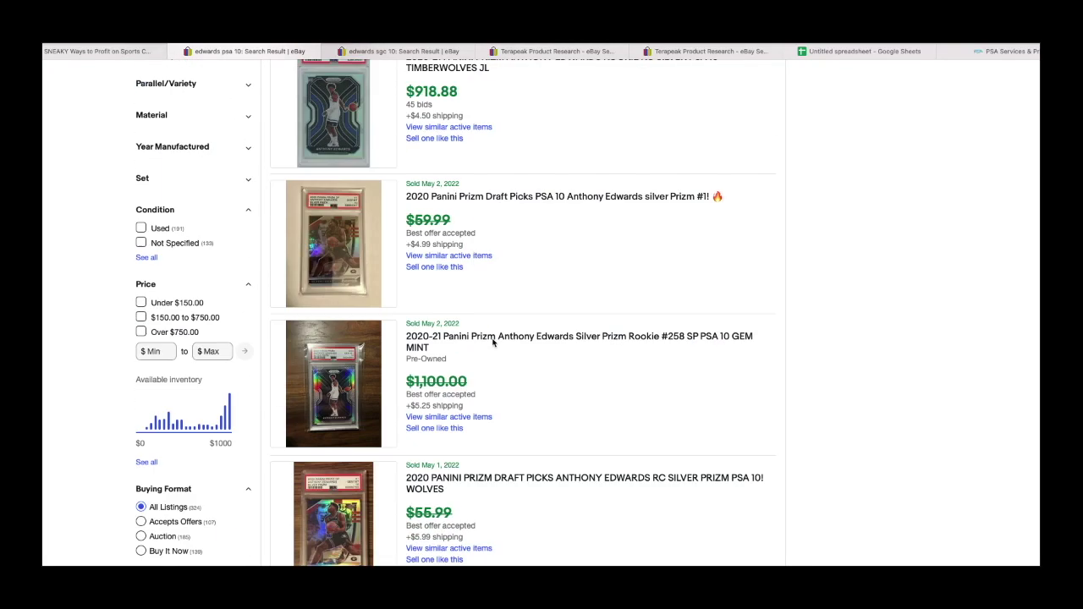
{"action": "scroll", "coordinate": [471, 319], "scroll_direction": "up", "scroll_amount": 10}
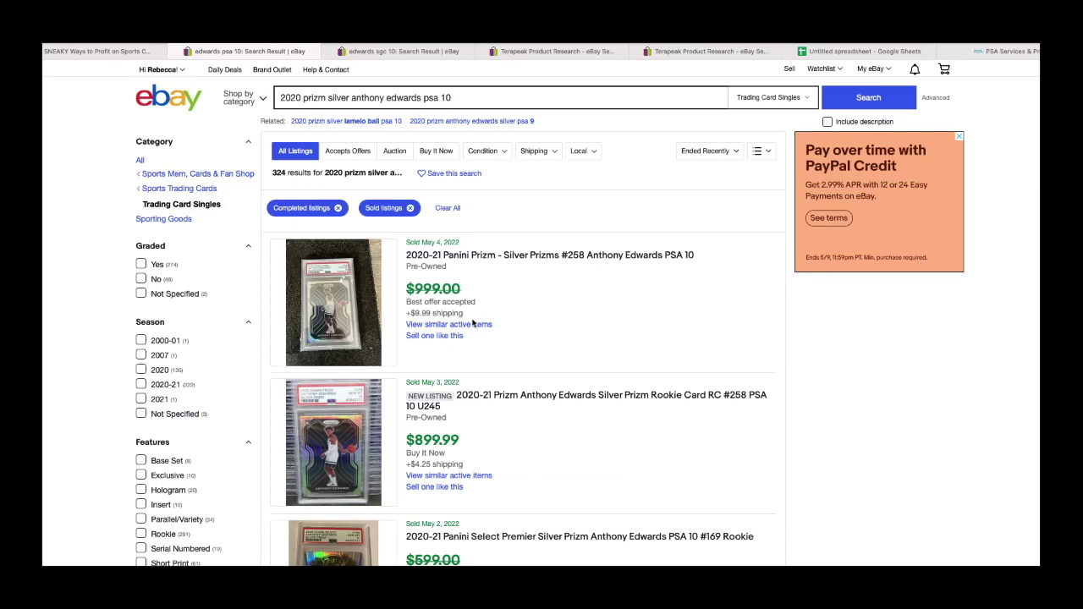
Review the SGC 10 sold listings, including the $800.00 Silver Prizm #258, then view PSA's grading prices
{"action": "left_click", "coordinate": [397, 51]}
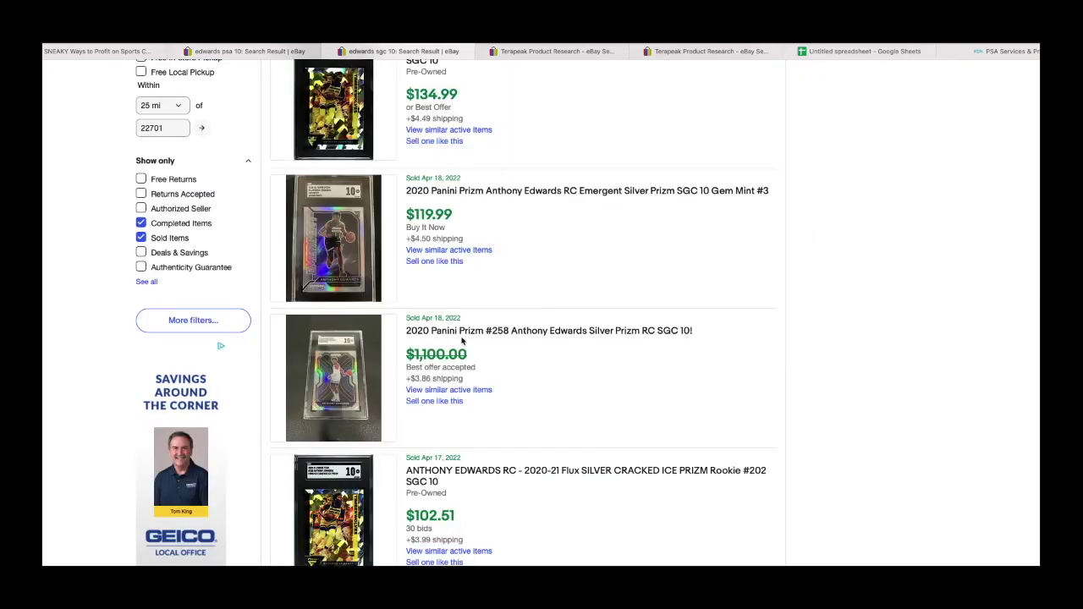
{"action": "scroll", "coordinate": [502, 259], "scroll_direction": "up", "scroll_amount": 5}
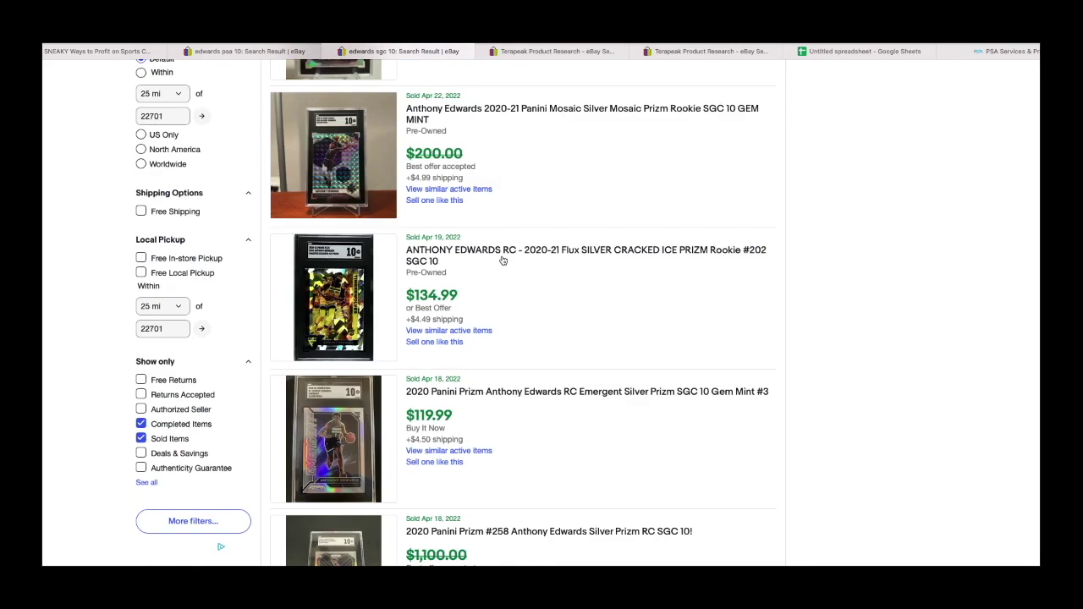
{"action": "scroll", "coordinate": [502, 259], "scroll_direction": "up", "scroll_amount": 3}
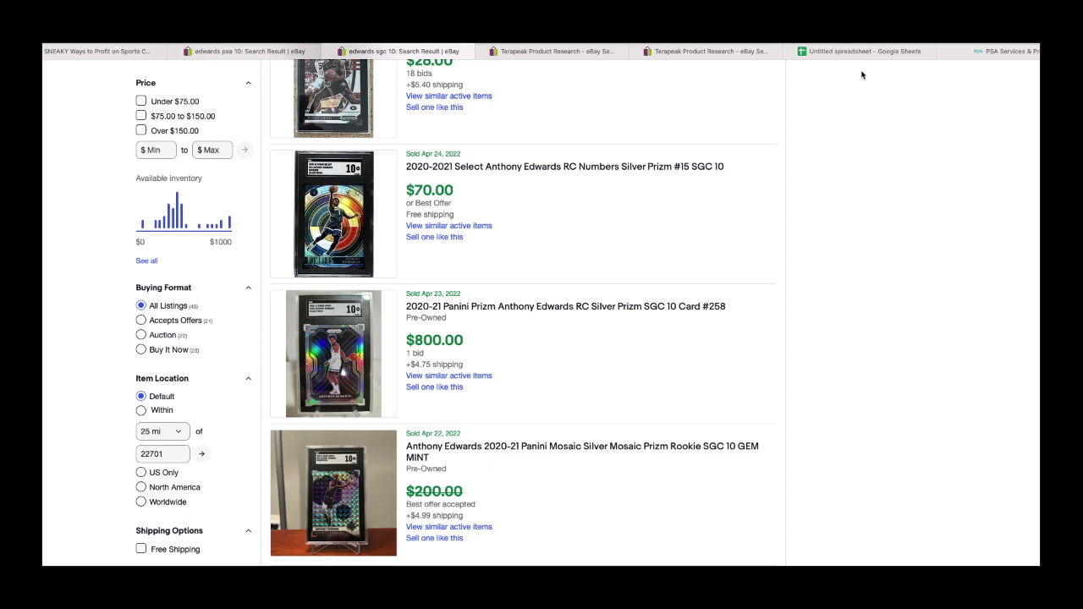
{"action": "left_click", "coordinate": [981, 34]}
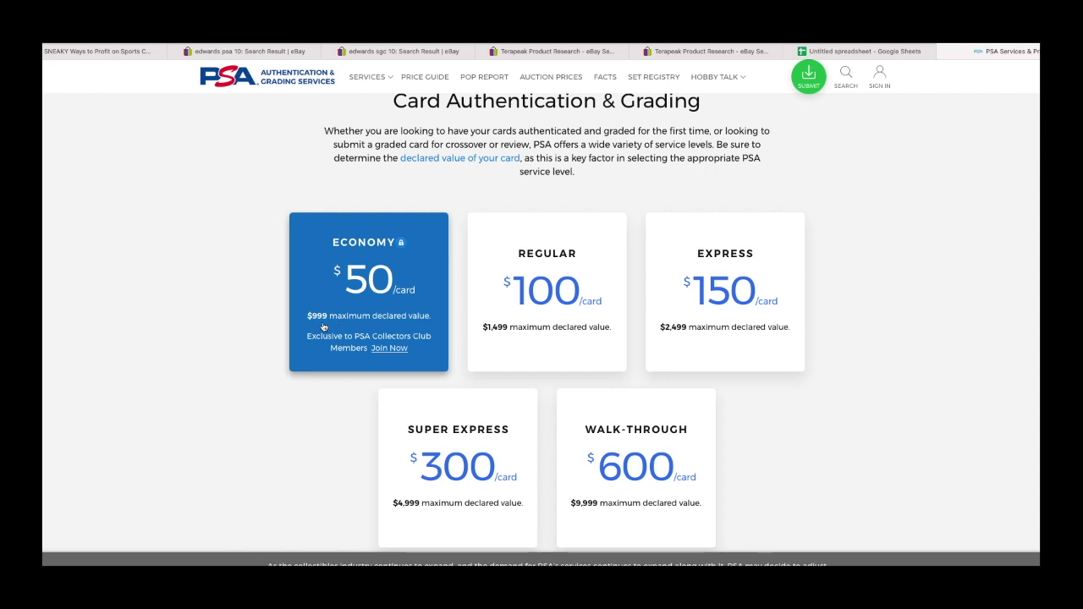
Return to the video's PSA 10 versus SGC 10 price chart after reviewing PSA grading tiers
{"action": "left_click", "coordinate": [131, 53]}
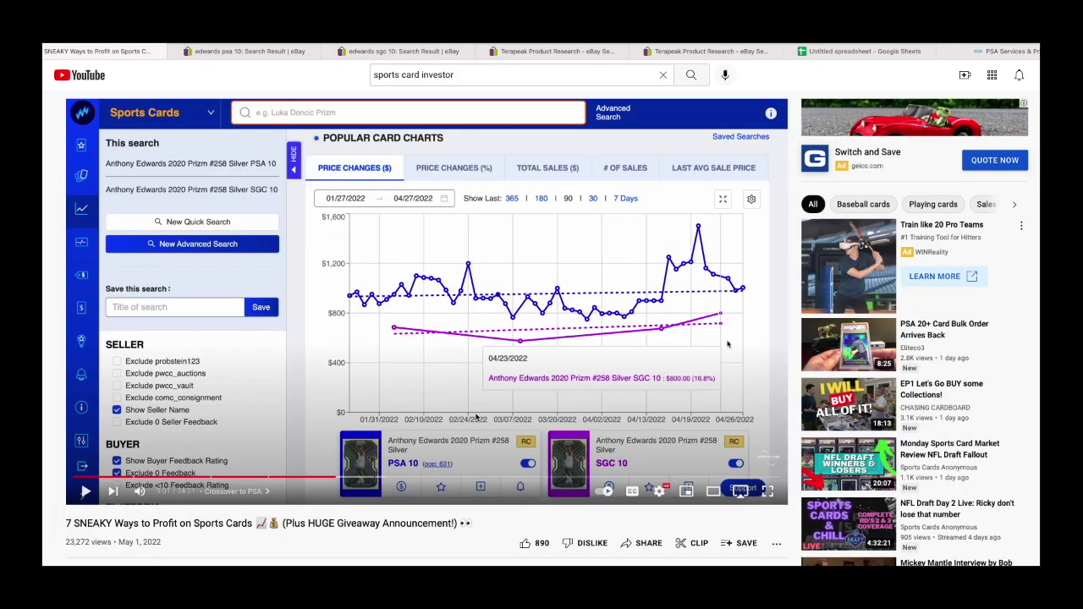
Review the price chart at 8:59 and 9:03, with PSA 10 Silver Prizm at $1,112.50
{"action": "left_click", "coordinate": [336, 479]}
{"action": "left_click", "coordinate": [337, 479]}
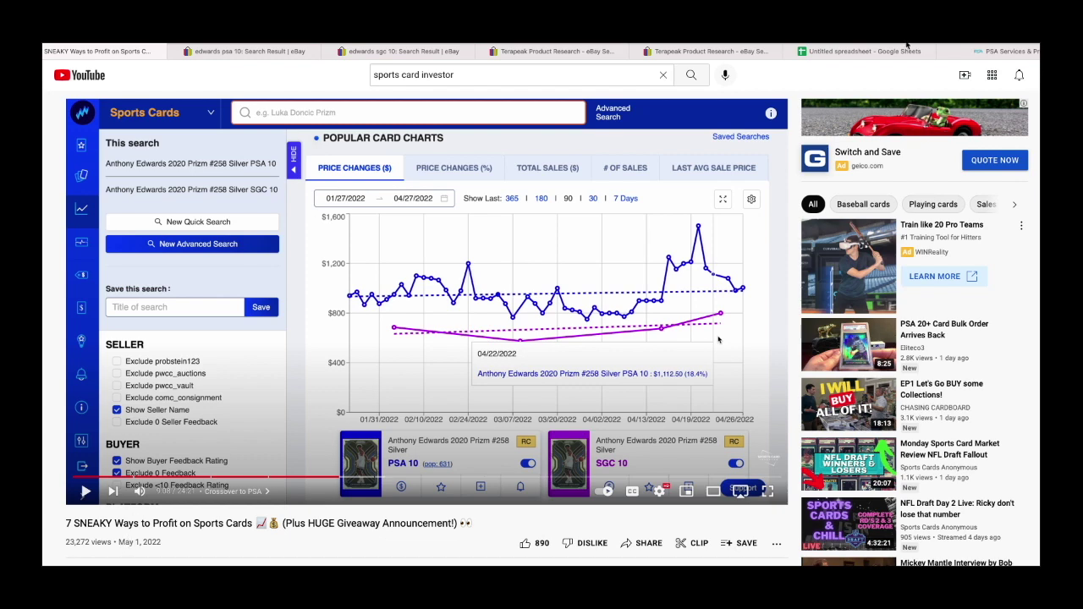
{"action": "left_click", "coordinate": [583, 53]}
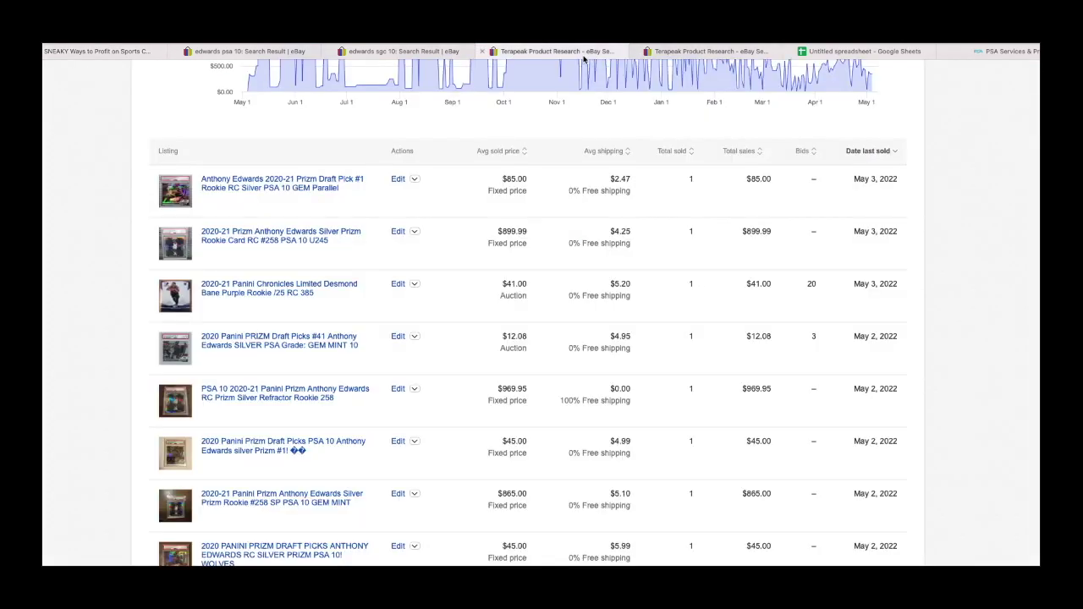
Highlight the $800.00 SGC 10 sale and the $899.99 PSA 10 average sold price in Terapeak
{"action": "left_click", "coordinate": [679, 51]}
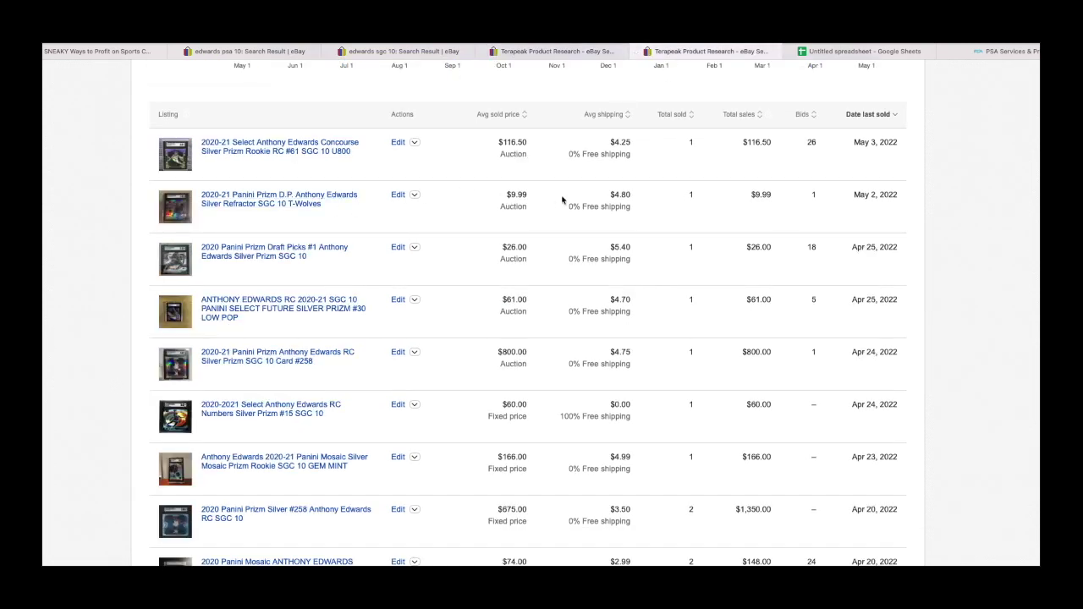
{"action": "scroll", "coordinate": [592, 269], "scroll_direction": "down", "scroll_amount": 1}
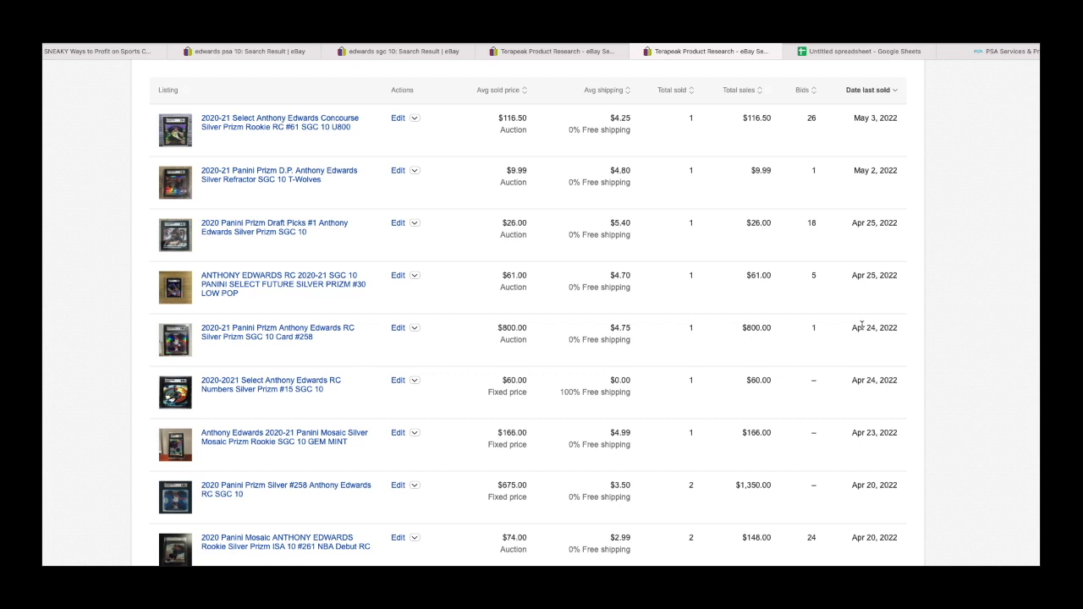
{"action": "left_click_drag", "start_coordinate": [900, 328], "coordinate": [483, 330]}
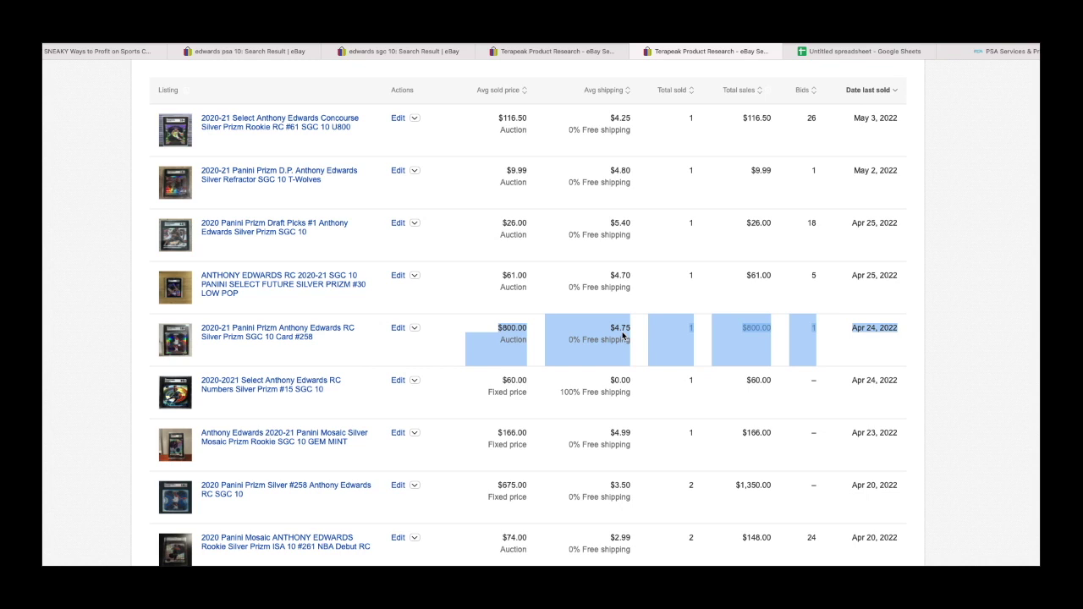
{"action": "left_click", "coordinate": [554, 53]}
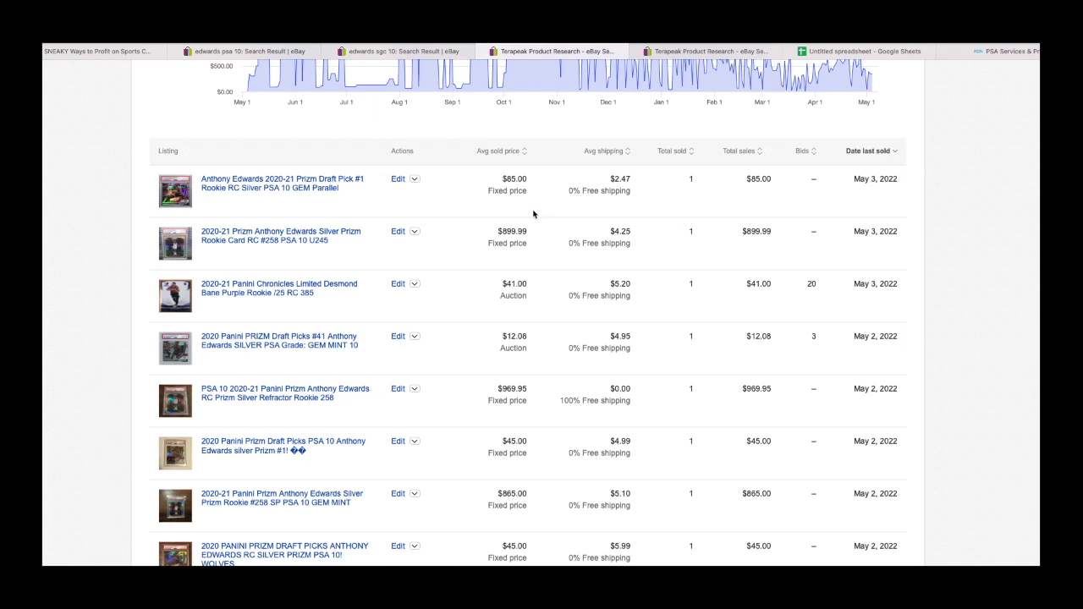
{"action": "left_click_drag", "start_coordinate": [497, 231], "coordinate": [880, 239]}
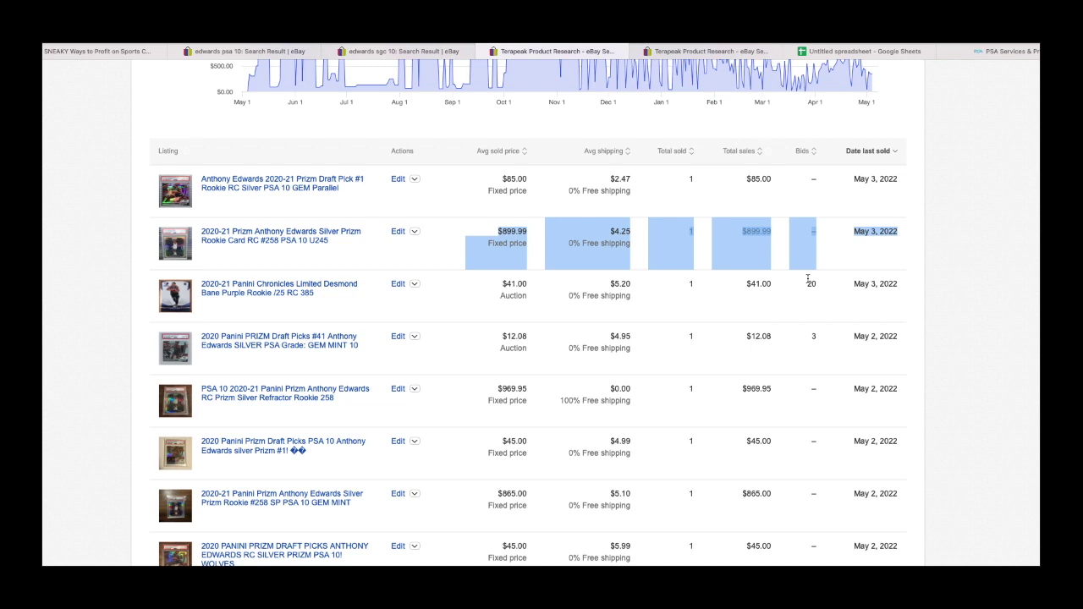
Check PSA's grading service prices, then revisit the SGC 10 and PSA 10 research results
{"action": "left_click", "coordinate": [1008, 53]}
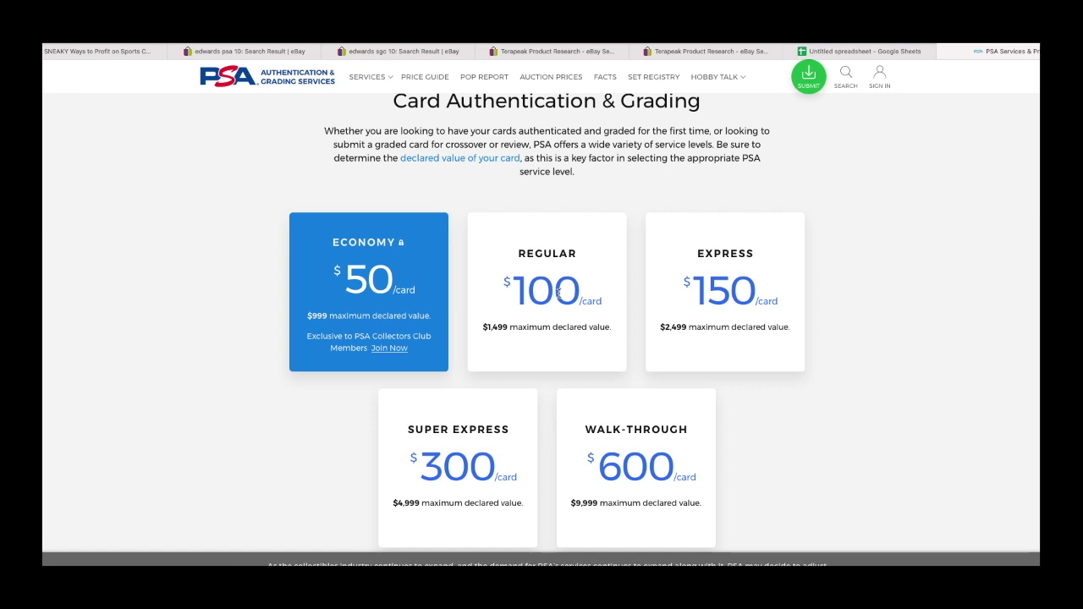
{"action": "left_click", "coordinate": [677, 52]}
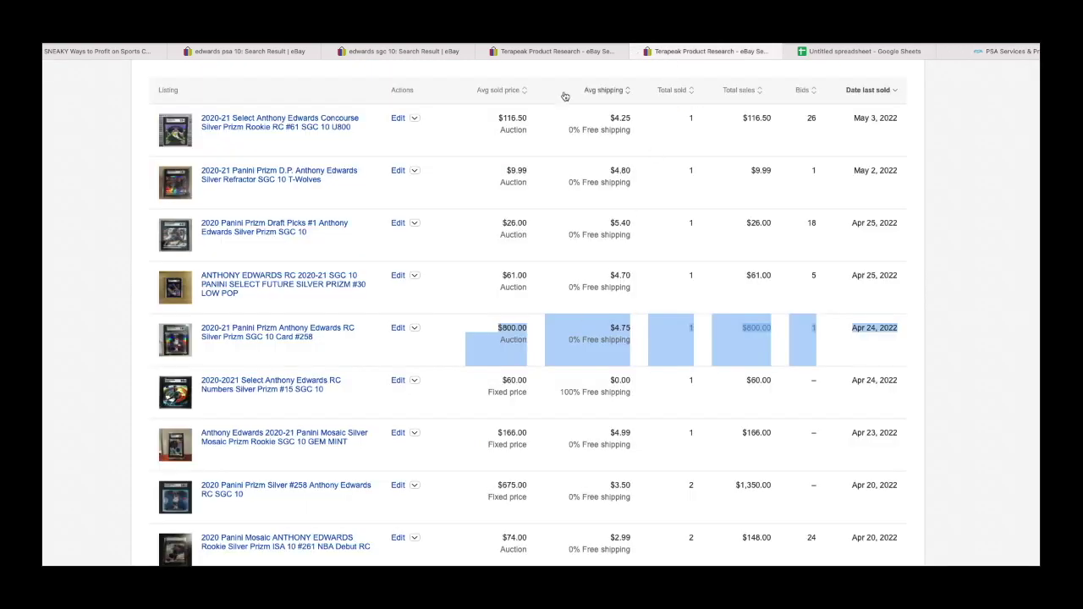
{"action": "left_click", "coordinate": [566, 52]}
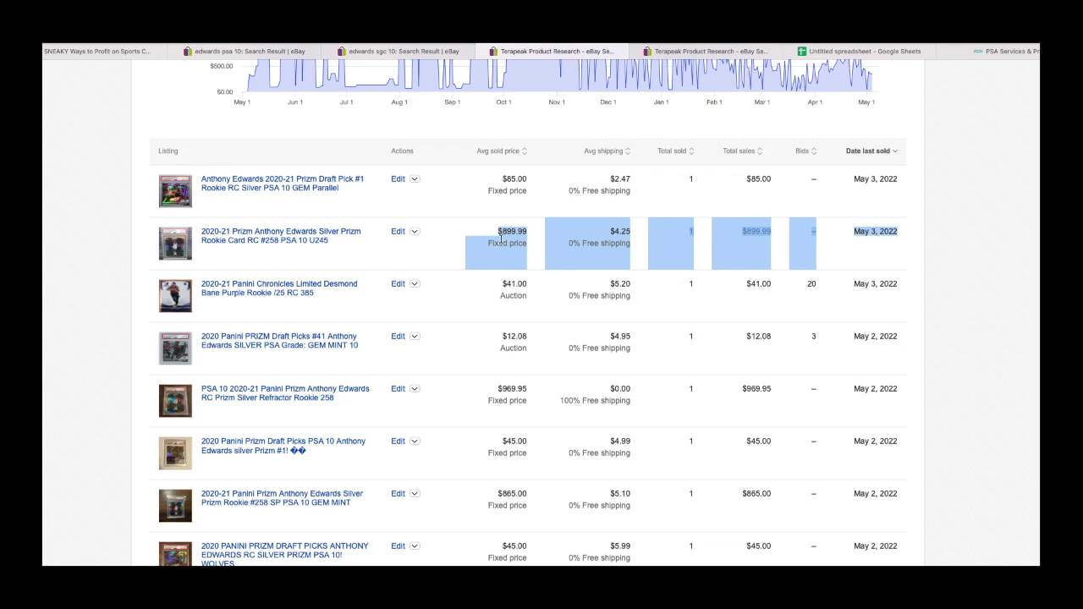
Scroll the PSA 10 sold listings and select the $899.99 Silver Prizm #258 sale from May 3, 2022
{"action": "scroll", "coordinate": [502, 268], "scroll_direction": "down", "scroll_amount": 4}
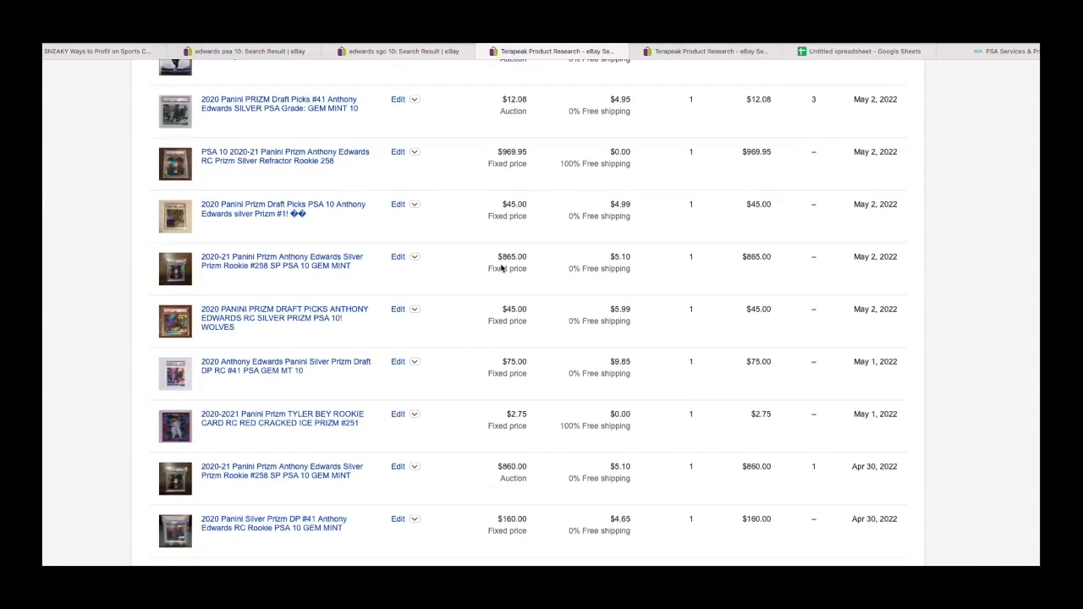
{"action": "scroll", "coordinate": [502, 269], "scroll_direction": "down", "scroll_amount": 5}
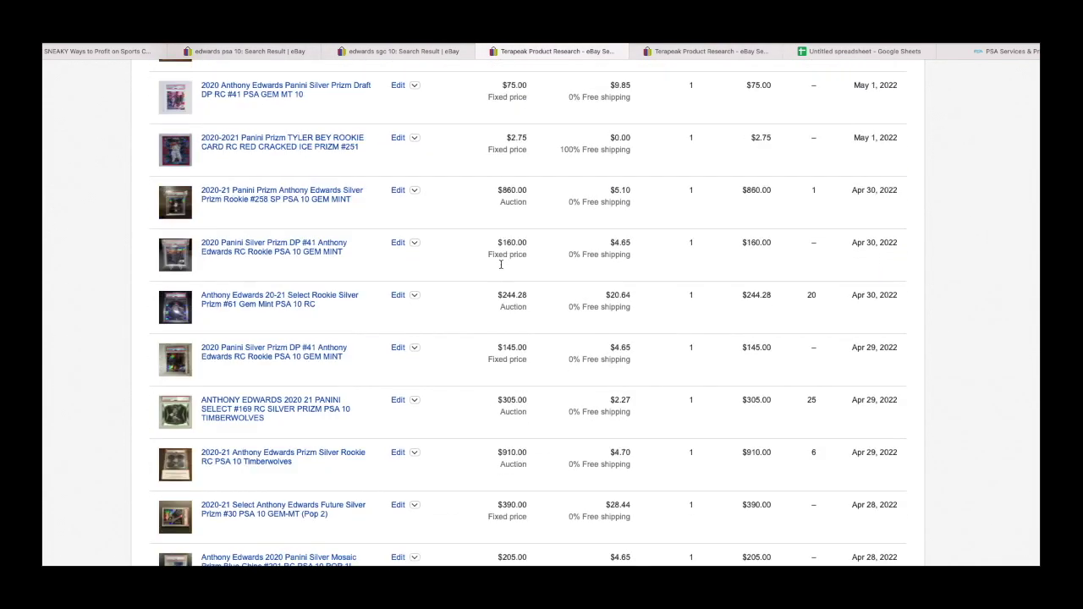
{"action": "scroll", "coordinate": [501, 267], "scroll_direction": "down", "scroll_amount": 3}
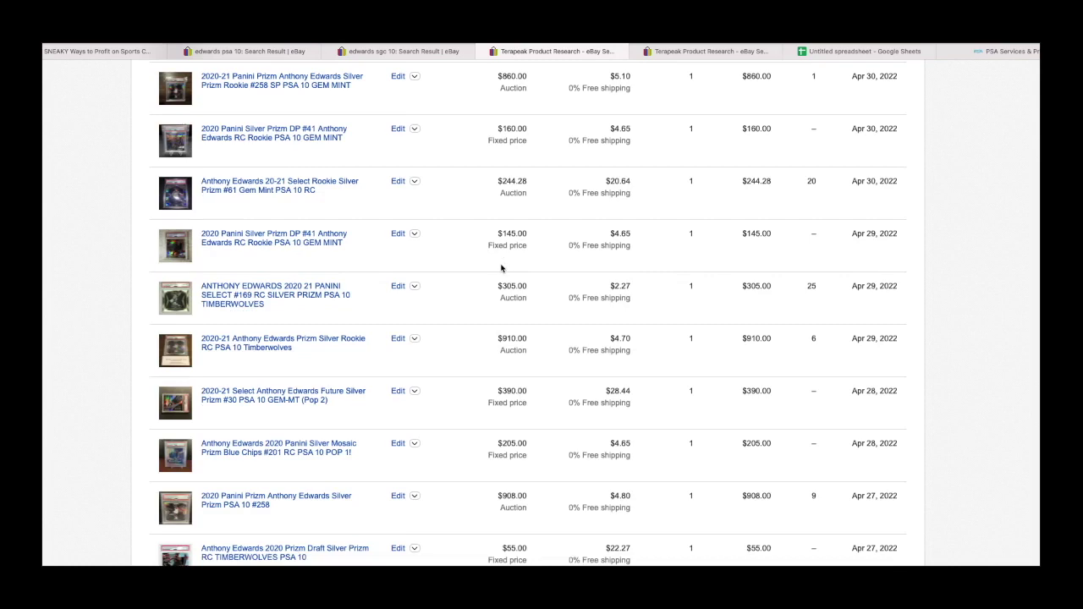
{"action": "scroll", "coordinate": [501, 269], "scroll_direction": "down", "scroll_amount": 3}
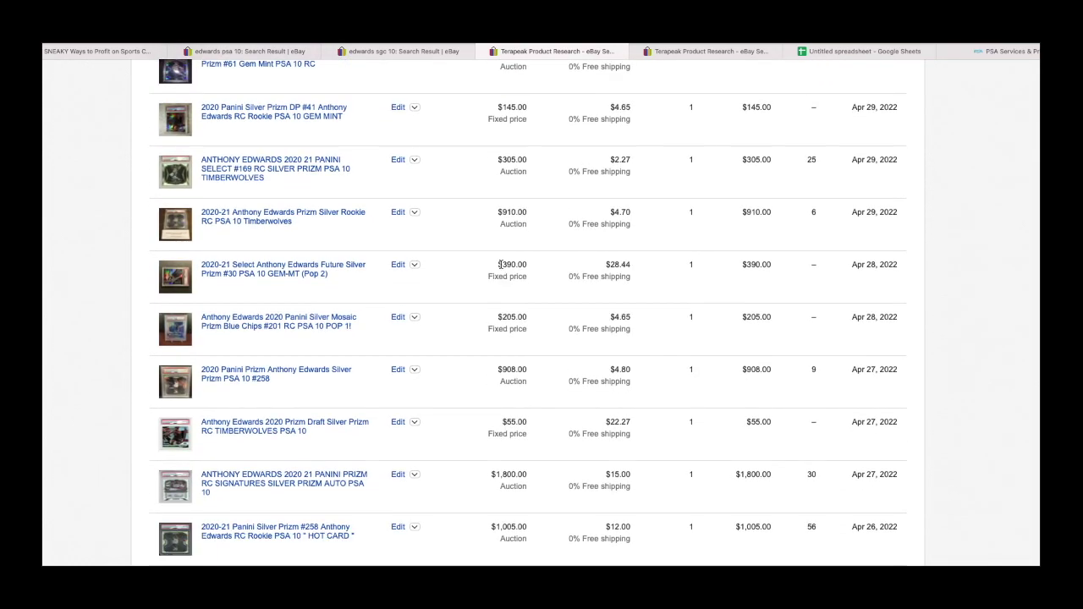
{"action": "scroll", "coordinate": [501, 267], "scroll_direction": "down", "scroll_amount": 3}
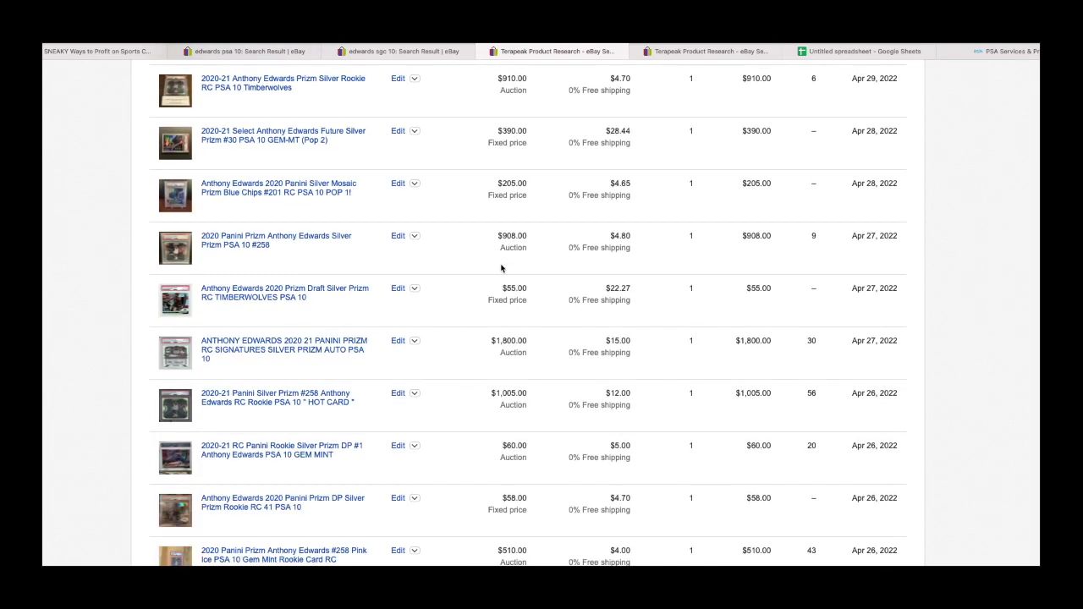
{"action": "scroll", "coordinate": [501, 268], "scroll_direction": "down", "scroll_amount": 8}
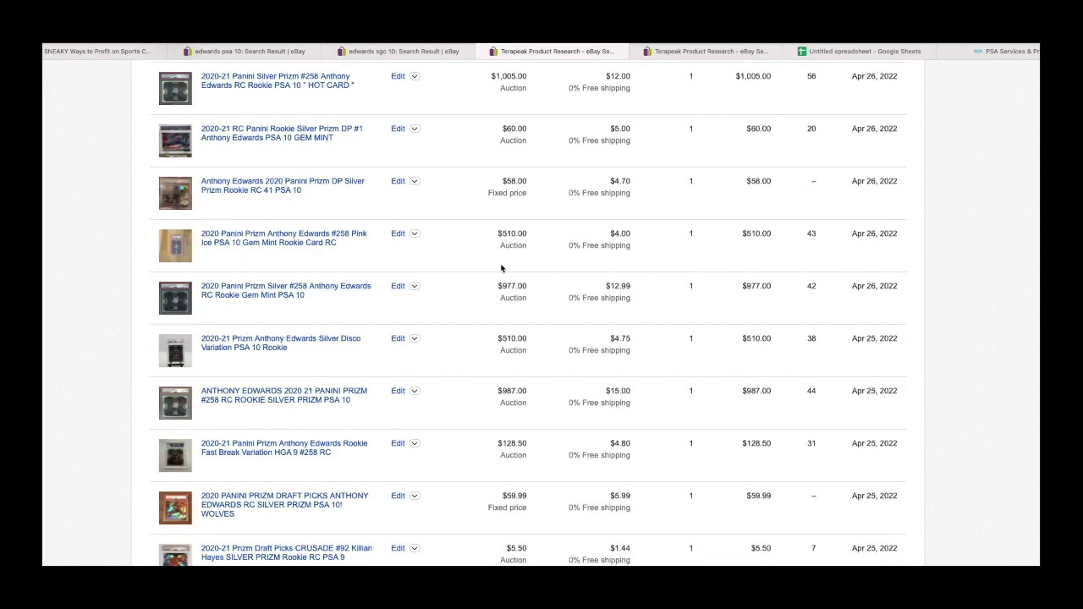
{"action": "scroll", "coordinate": [501, 268], "scroll_direction": "down", "scroll_amount": 3}
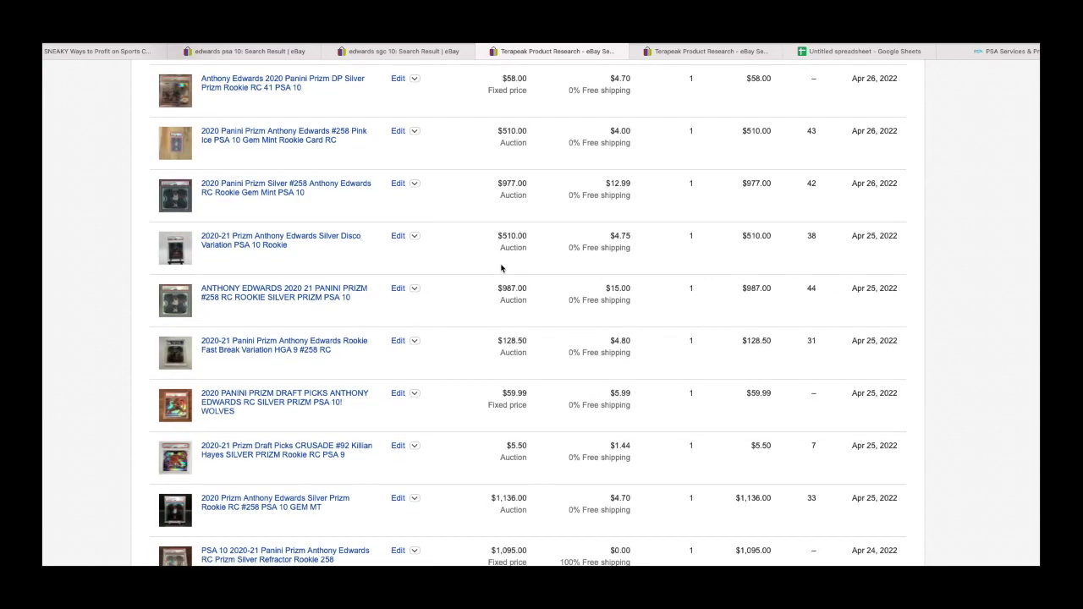
{"action": "scroll", "coordinate": [501, 268], "scroll_direction": "down", "scroll_amount": 3}
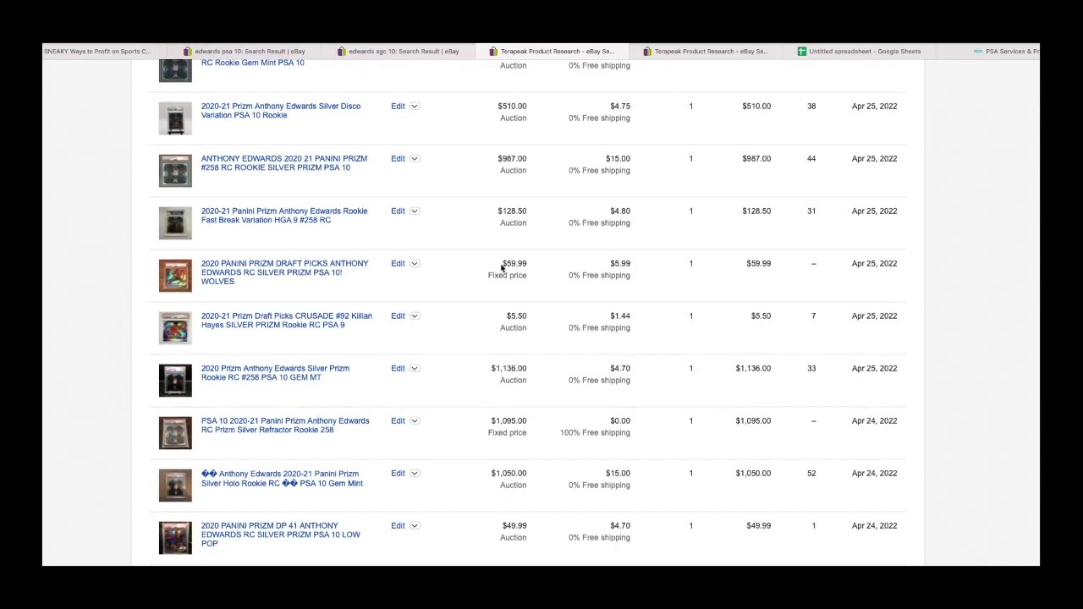
{"action": "scroll", "coordinate": [501, 268], "scroll_direction": "down", "scroll_amount": 2}
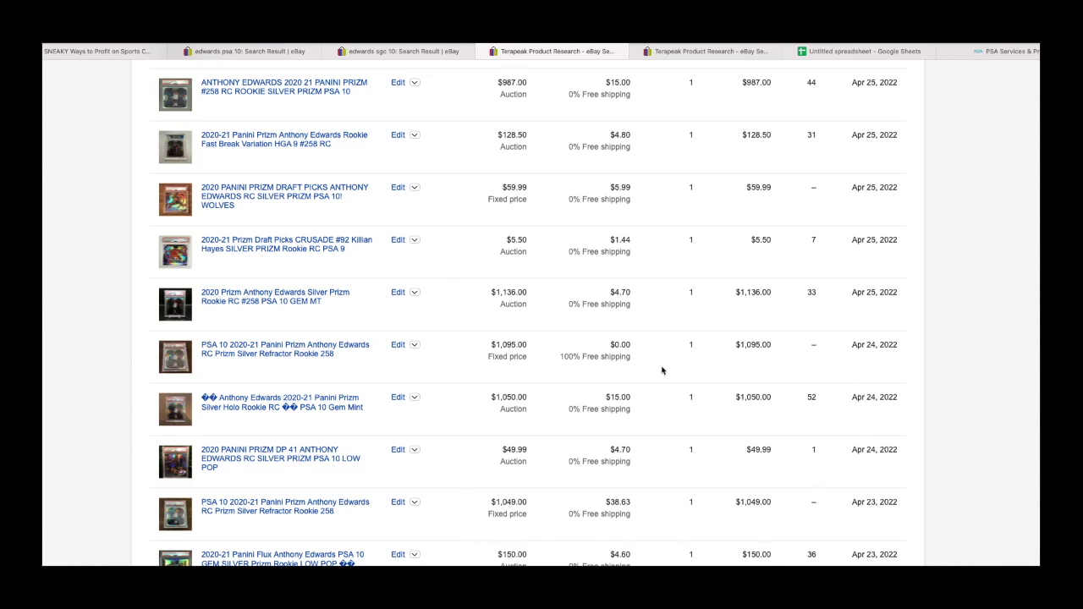
{"action": "scroll", "coordinate": [531, 389], "scroll_direction": "up", "scroll_amount": 3}
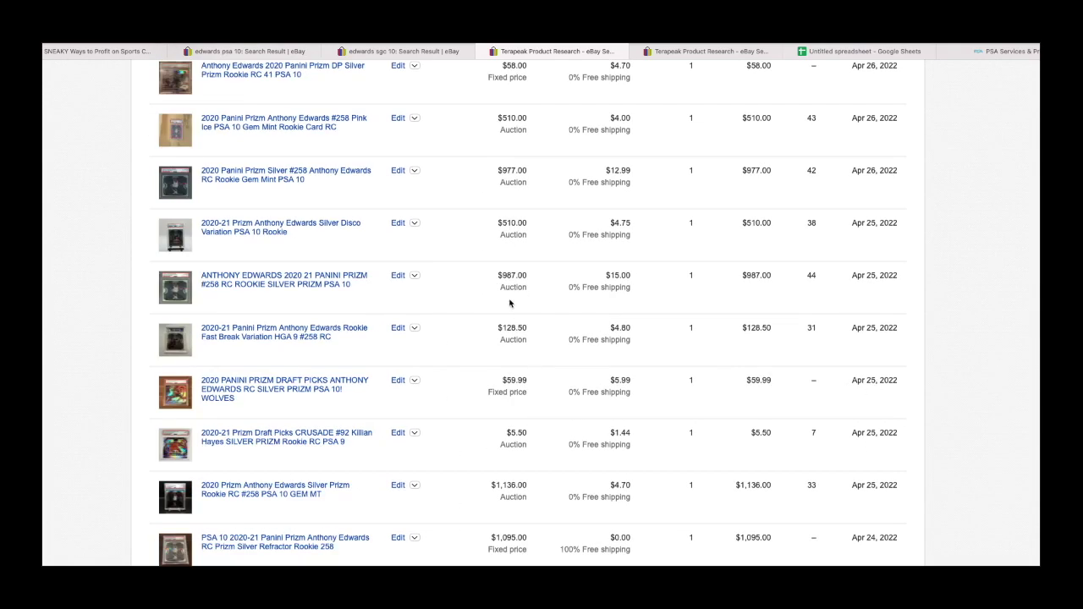
{"action": "scroll", "coordinate": [511, 296], "scroll_direction": "up", "scroll_amount": 2}
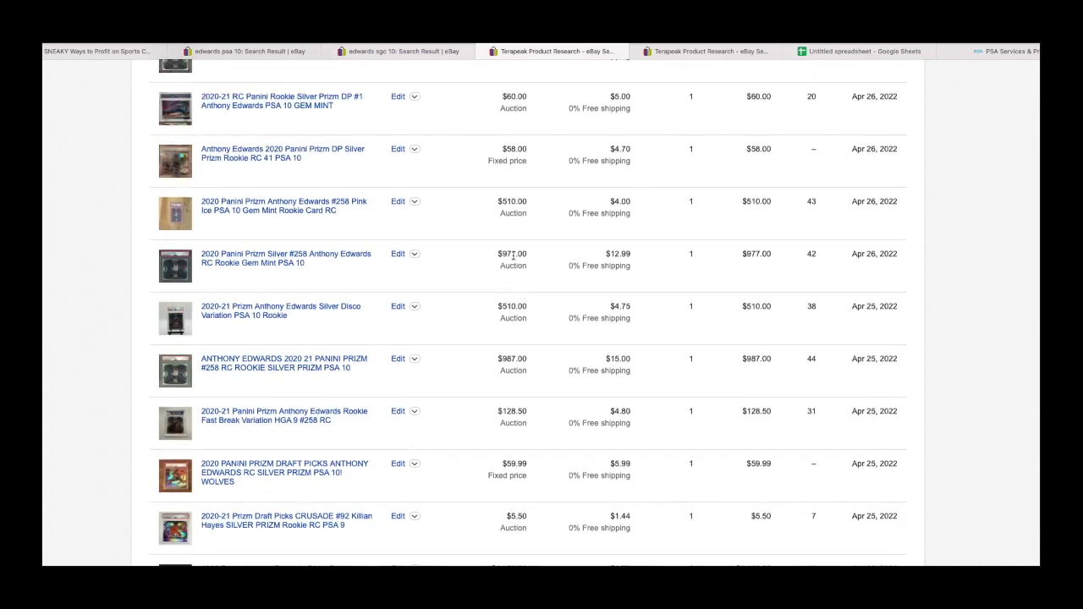
{"action": "scroll", "coordinate": [513, 259], "scroll_direction": "up", "scroll_amount": 2}
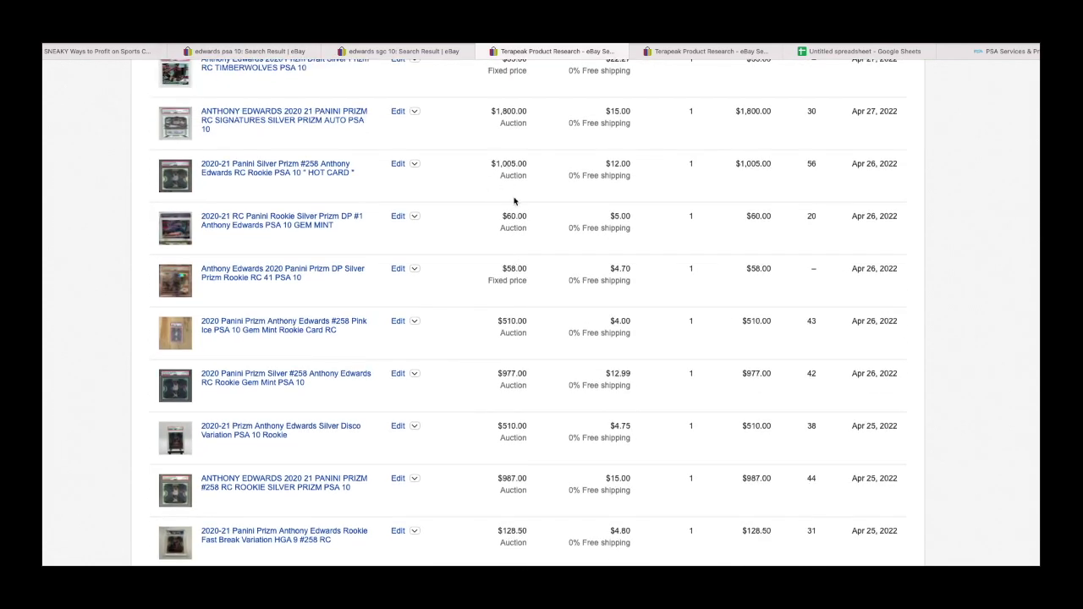
{"action": "scroll", "coordinate": [508, 182], "scroll_direction": "up", "scroll_amount": 1}
{"action": "scroll", "coordinate": [511, 182], "scroll_direction": "up", "scroll_amount": 2}
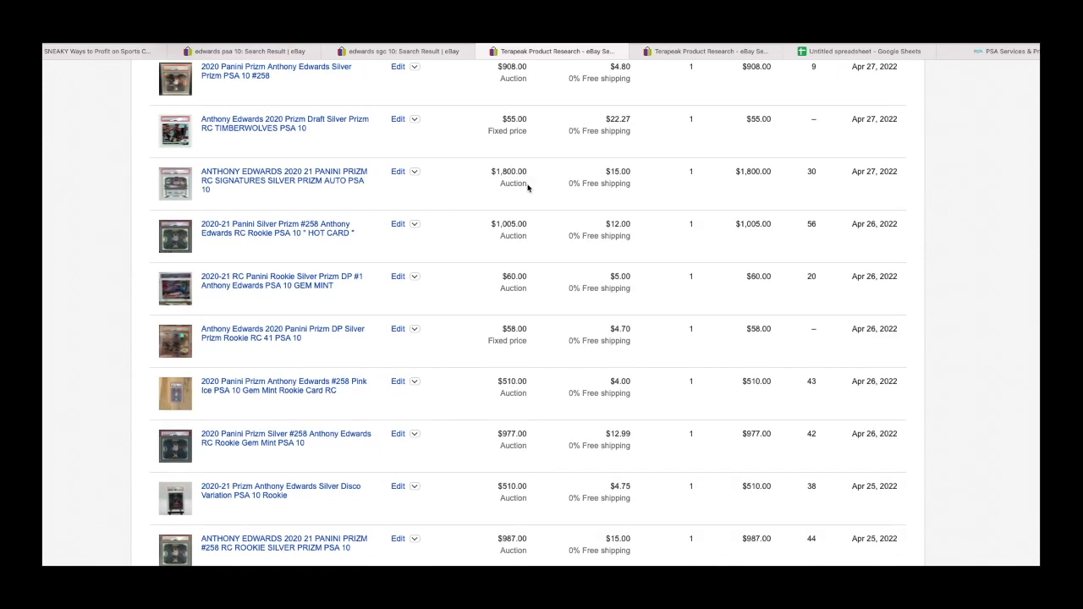
{"action": "scroll", "coordinate": [517, 169], "scroll_direction": "up", "scroll_amount": 3}
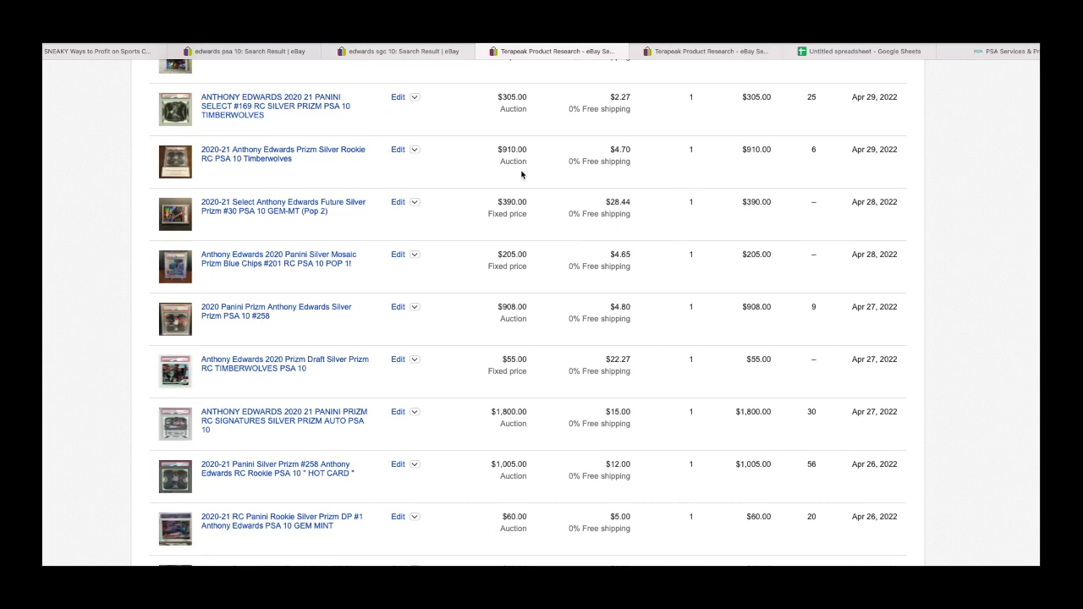
{"action": "scroll", "coordinate": [521, 175], "scroll_direction": "up", "scroll_amount": 2}
{"action": "scroll", "coordinate": [521, 176], "scroll_direction": "up", "scroll_amount": 4}
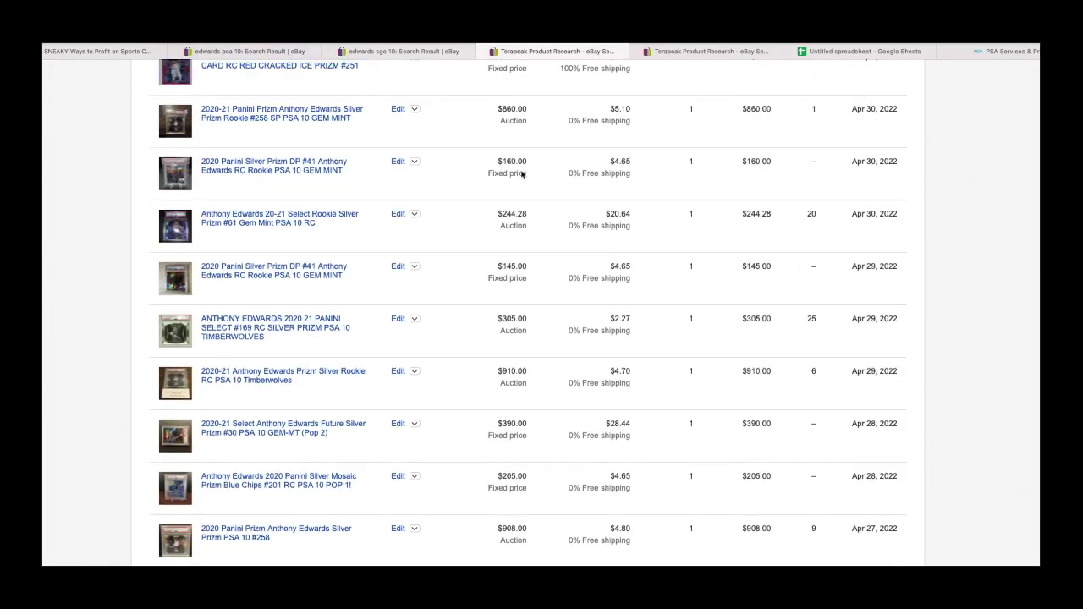
{"action": "scroll", "coordinate": [518, 169], "scroll_direction": "up", "scroll_amount": 2}
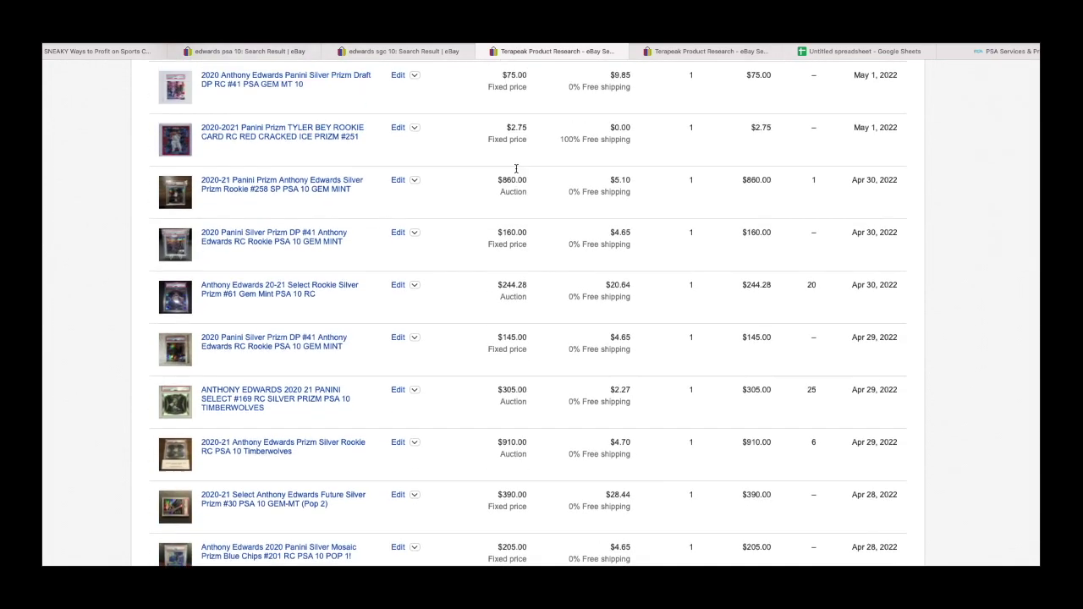
{"action": "scroll", "coordinate": [518, 165], "scroll_direction": "up", "scroll_amount": 3}
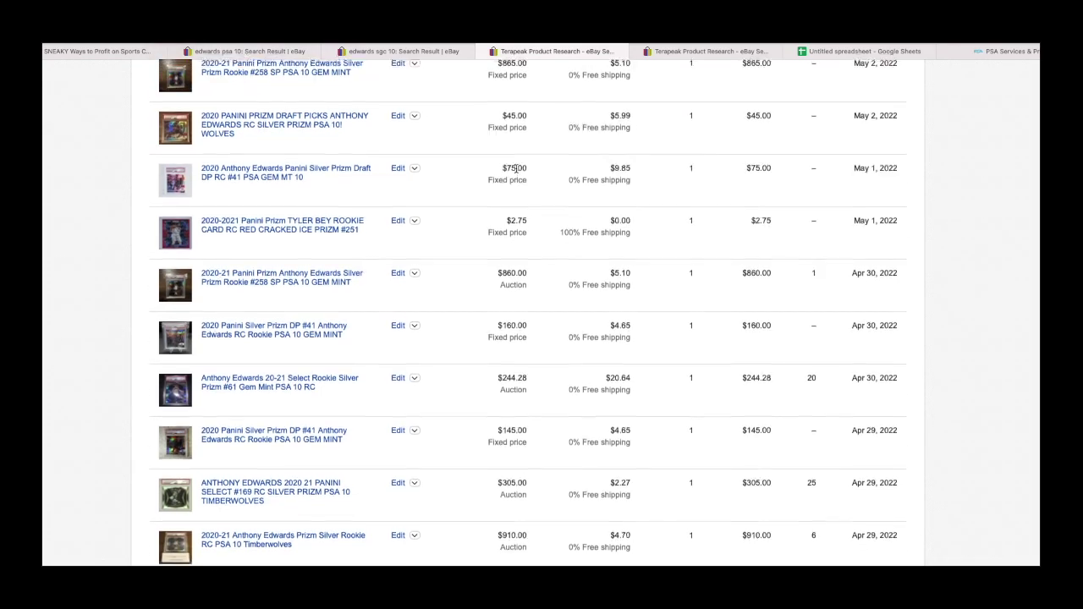
{"action": "scroll", "coordinate": [520, 158], "scroll_direction": "up", "scroll_amount": 2}
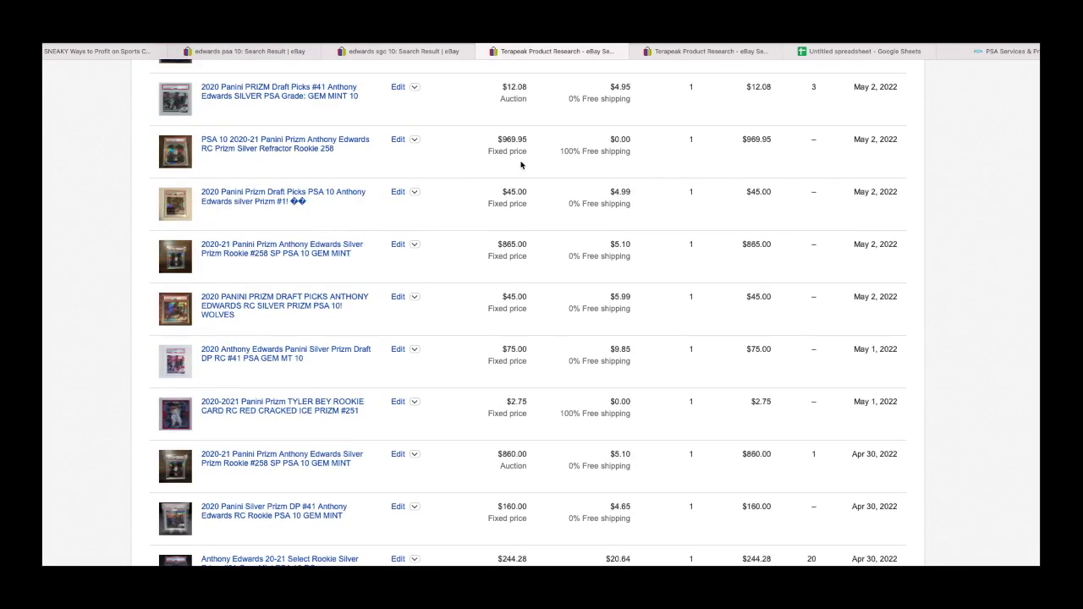
{"action": "scroll", "coordinate": [521, 159], "scroll_direction": "up", "scroll_amount": 4}
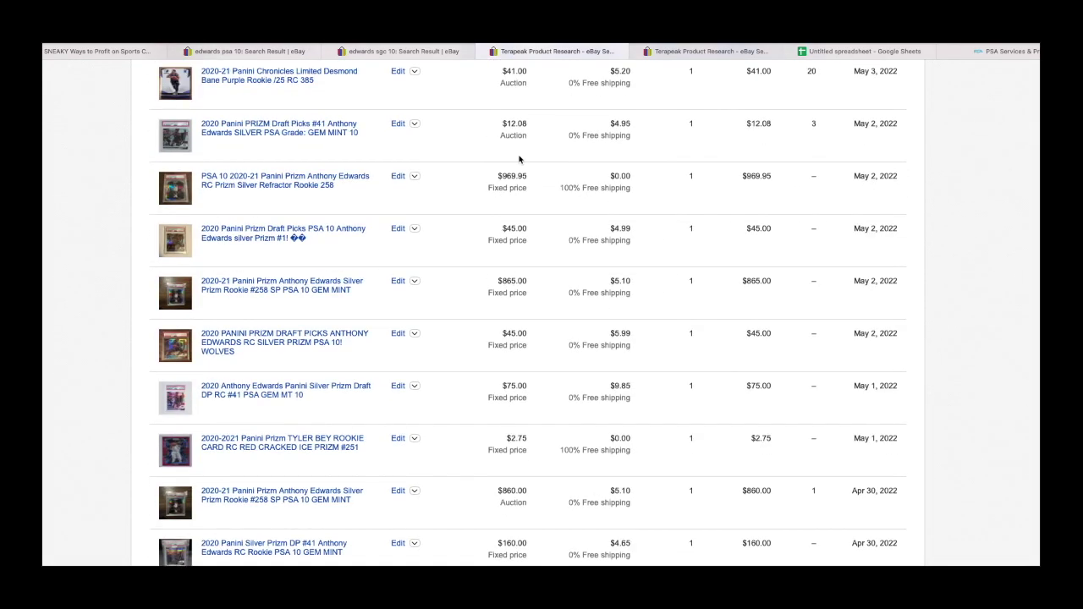
{"action": "triple_click", "coordinate": [519, 157]}
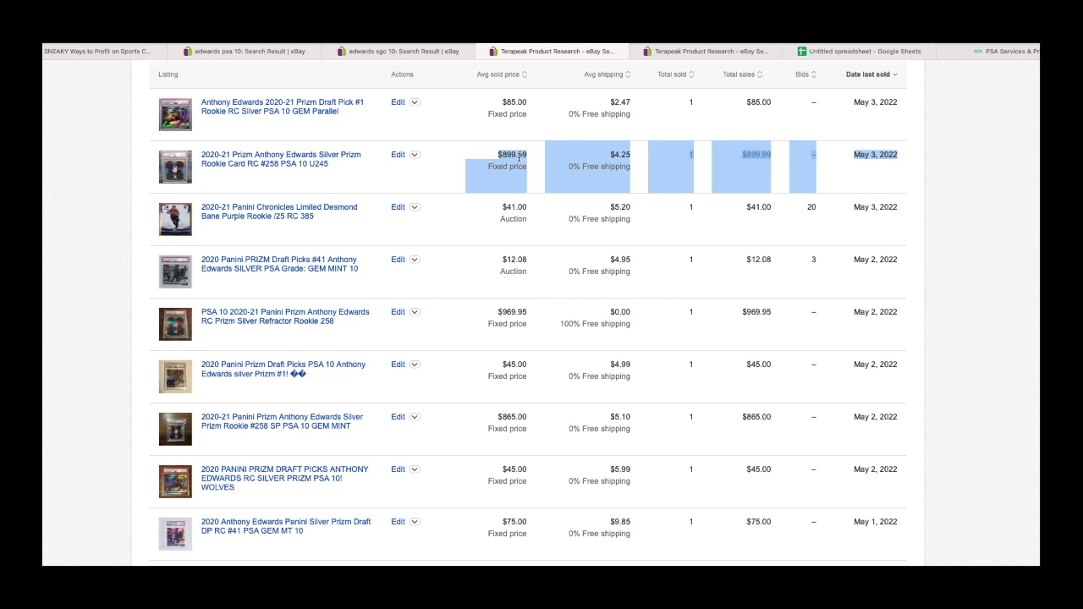
{"action": "left_click", "coordinate": [814, 52]}
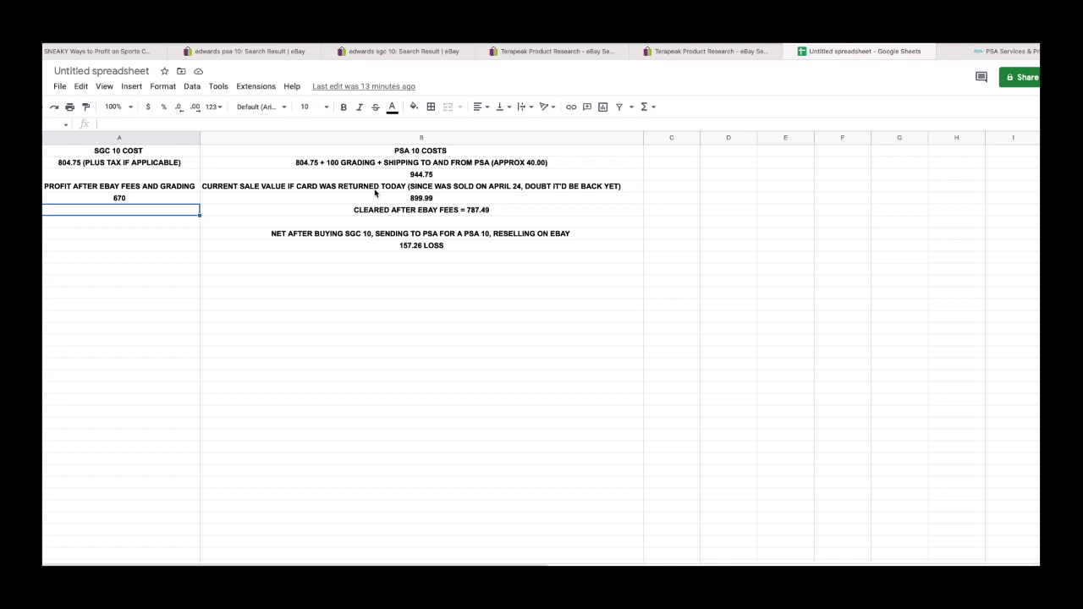
Compare the Terapeak SGC 10 and PSA 10 research with eBay's PSA 10 sold listings
{"action": "left_click", "coordinate": [672, 51]}
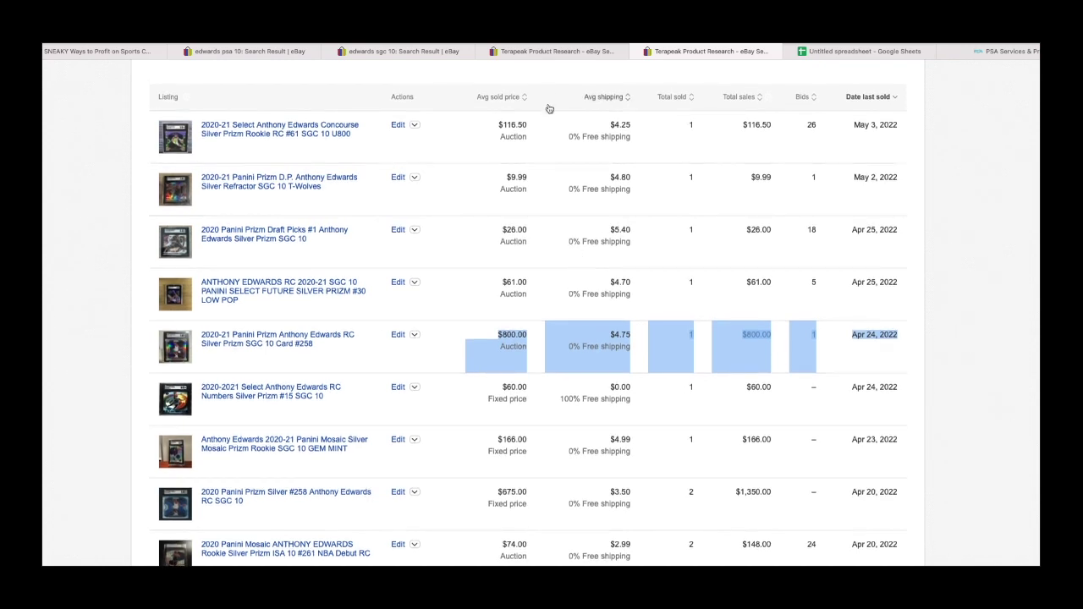
{"action": "left_click", "coordinate": [548, 51]}
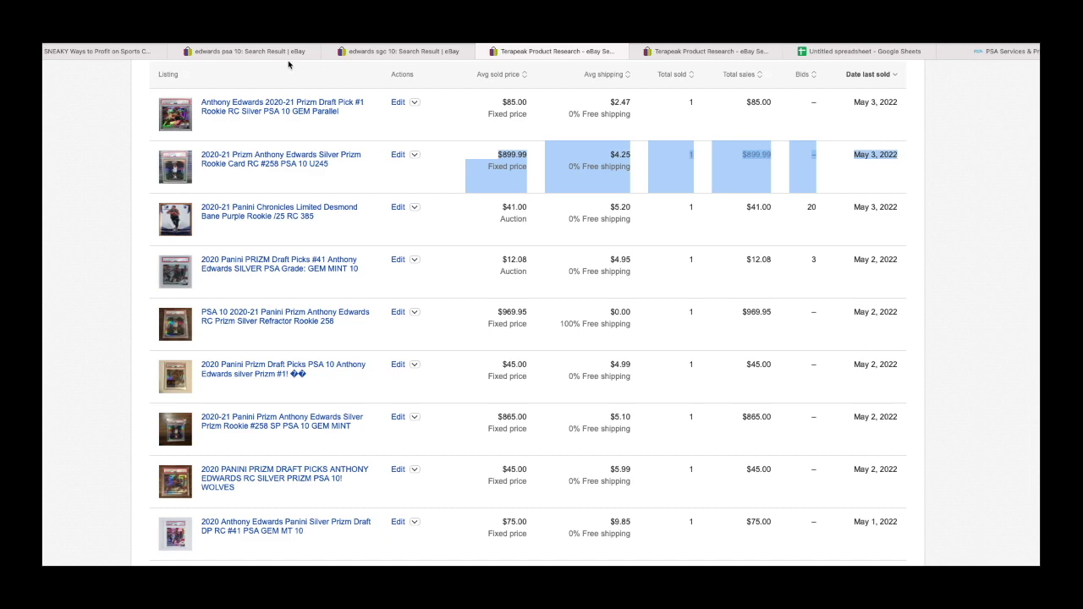
{"action": "left_click", "coordinate": [322, 52]}
{"action": "scroll", "coordinate": [458, 251], "scroll_direction": "down", "scroll_amount": 1}
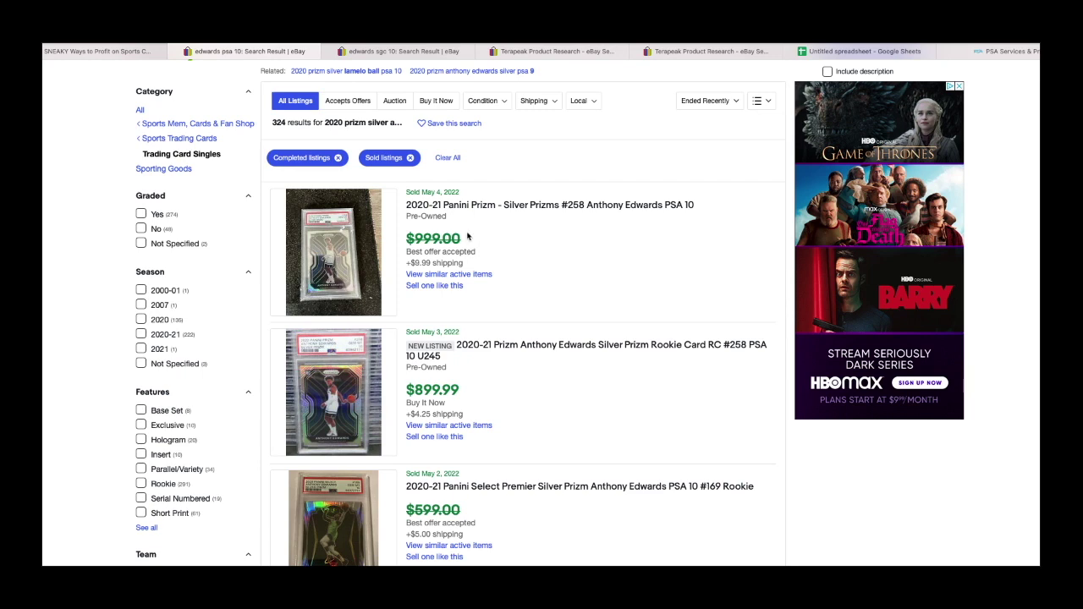
{"action": "left_click", "coordinate": [554, 54]}
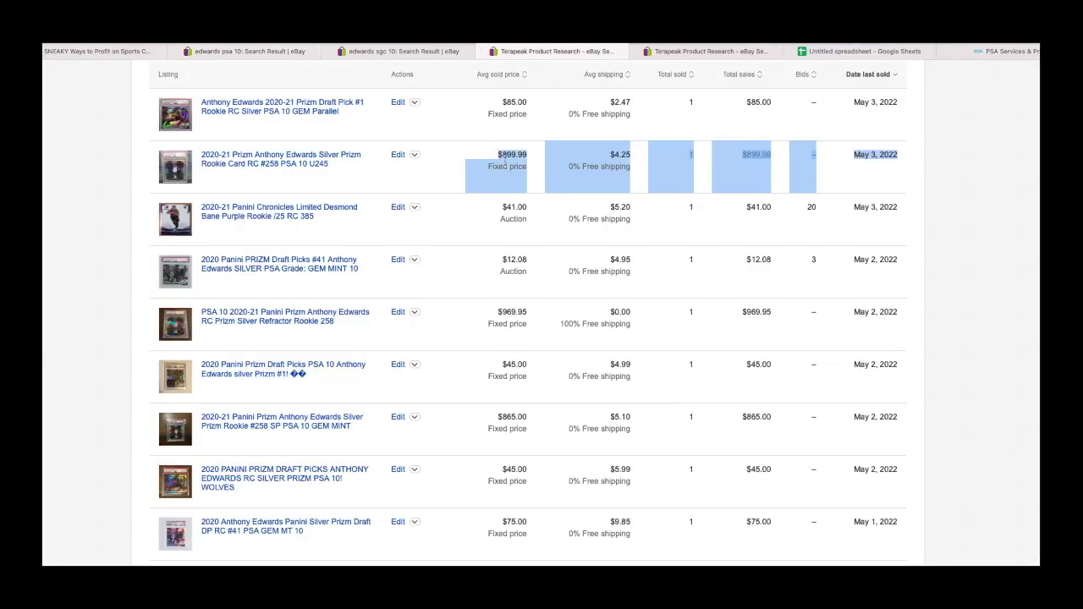
{"action": "left_click", "coordinate": [278, 52]}
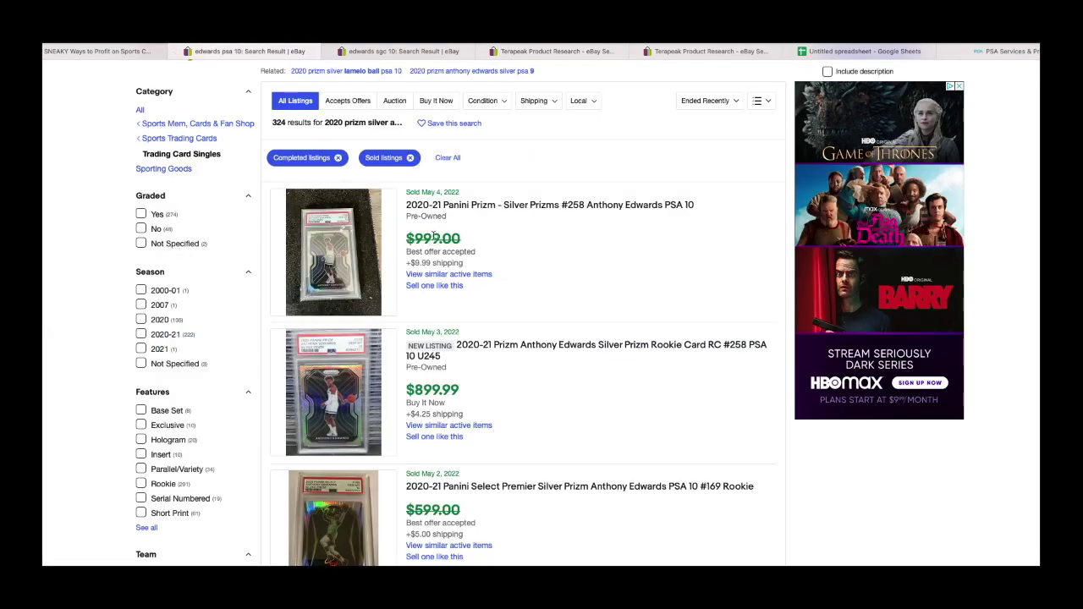
{"action": "left_click", "coordinate": [695, 53]}
{"action": "left_click", "coordinate": [596, 52]}
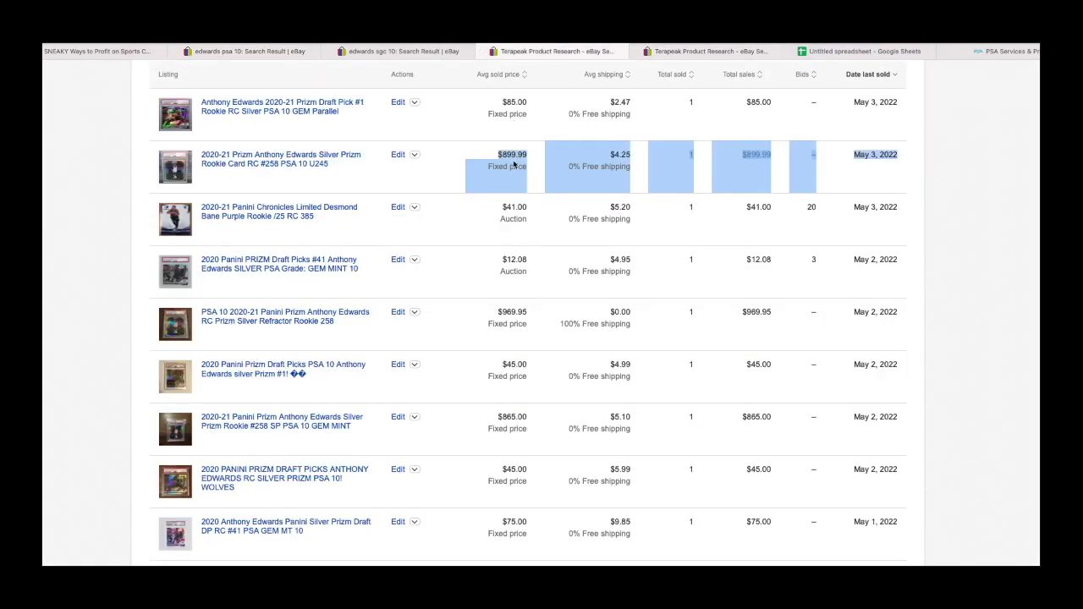
{"action": "left_click", "coordinate": [850, 51]}
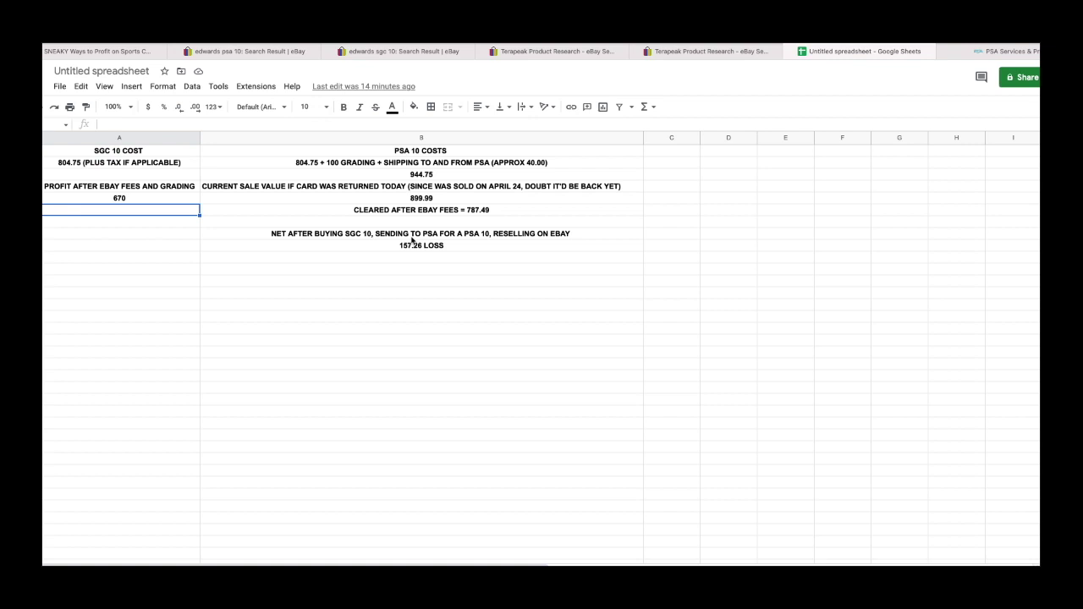
Inspect the 670 profit and 157.26 LOSS cells, then view Terapeak's SGC 10 sales with the $800.00 sale
{"action": "left_click", "coordinate": [105, 200]}
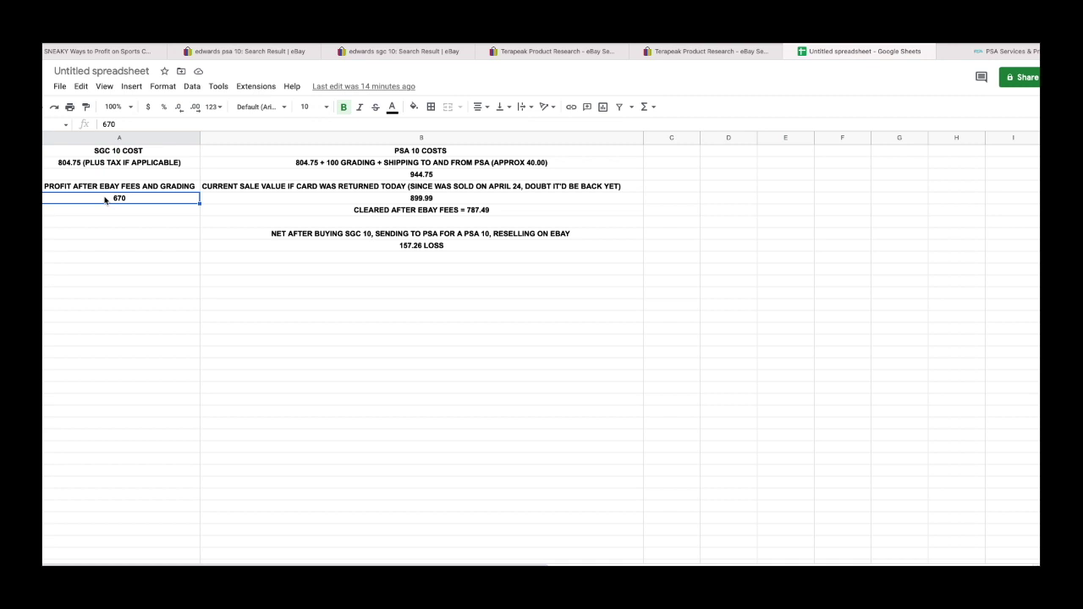
{"action": "double_click", "coordinate": [412, 246]}
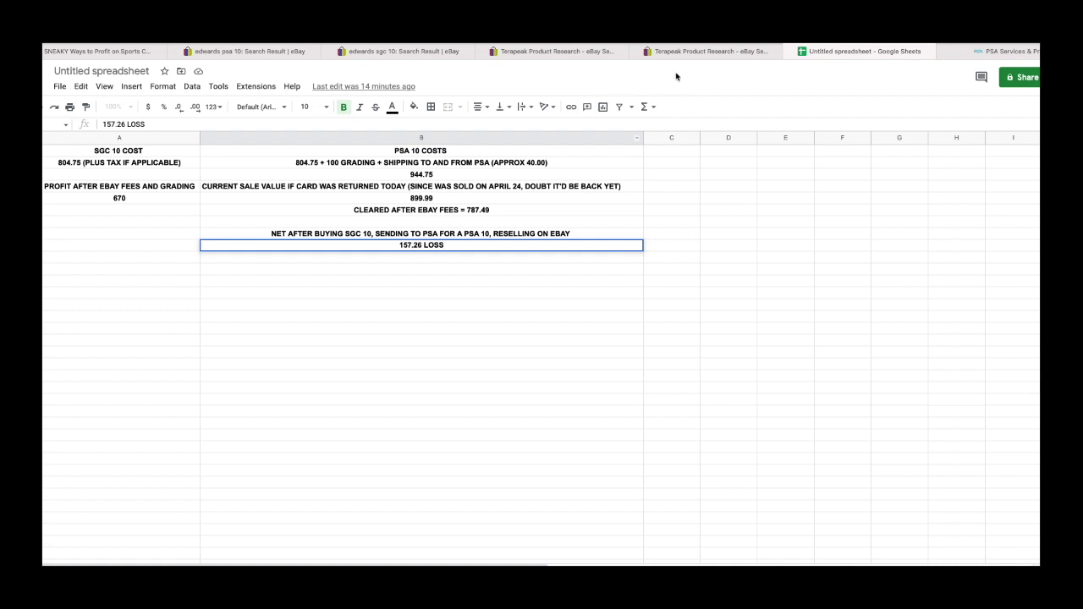
{"action": "left_click", "coordinate": [706, 53]}
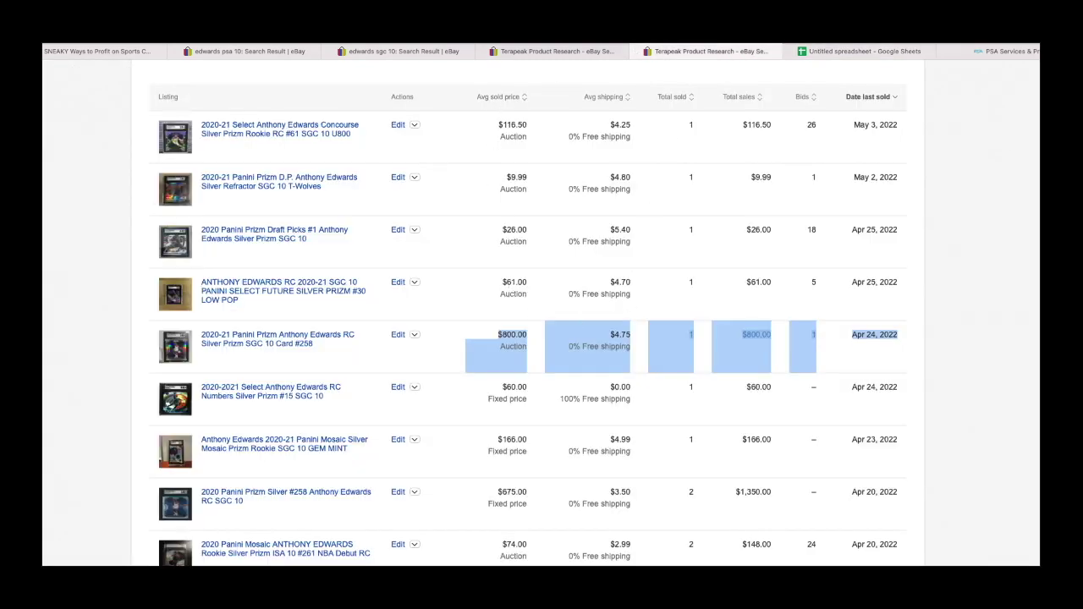
Scroll the Terapeak sales table, then return to the cost sheet still showing a 157.26 loss
{"action": "scroll", "coordinate": [521, 323], "scroll_direction": "up", "scroll_amount": 5}
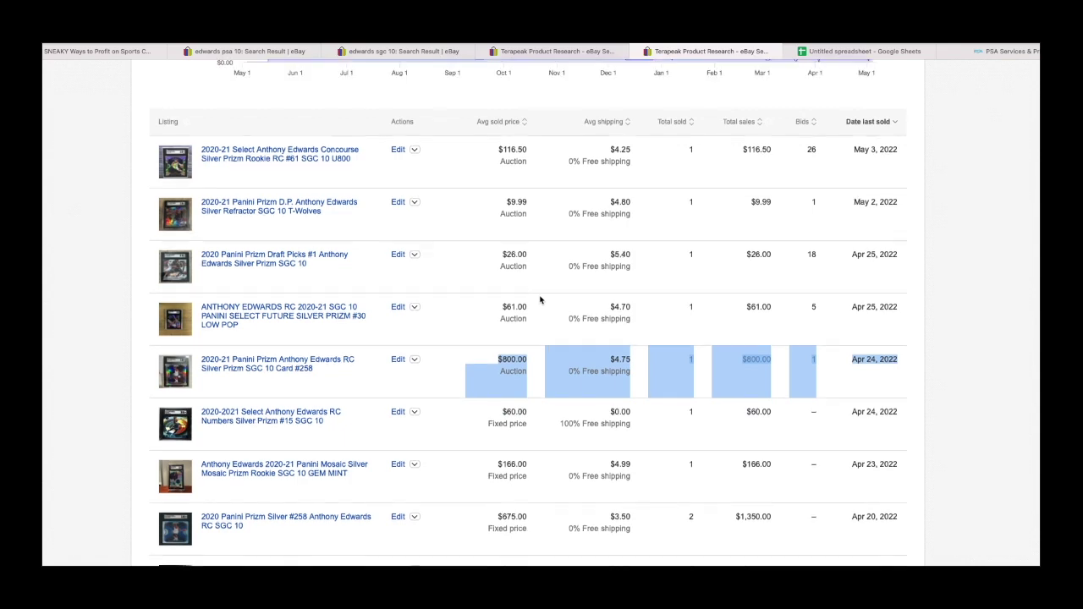
{"action": "scroll", "coordinate": [536, 315], "scroll_direction": "down", "scroll_amount": 5}
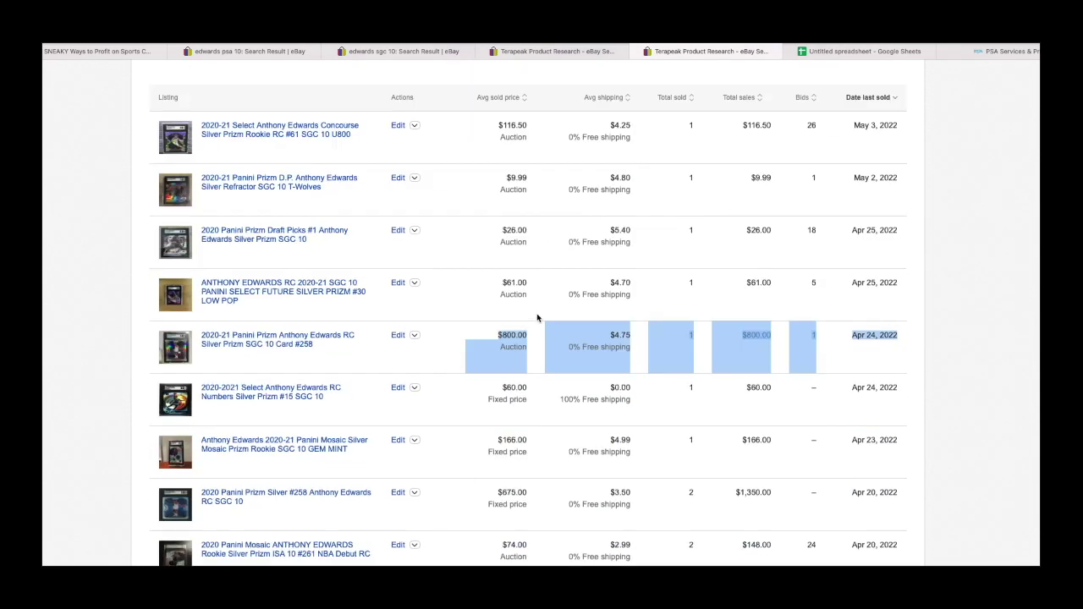
{"action": "scroll", "coordinate": [537, 314], "scroll_direction": "down", "scroll_amount": 2}
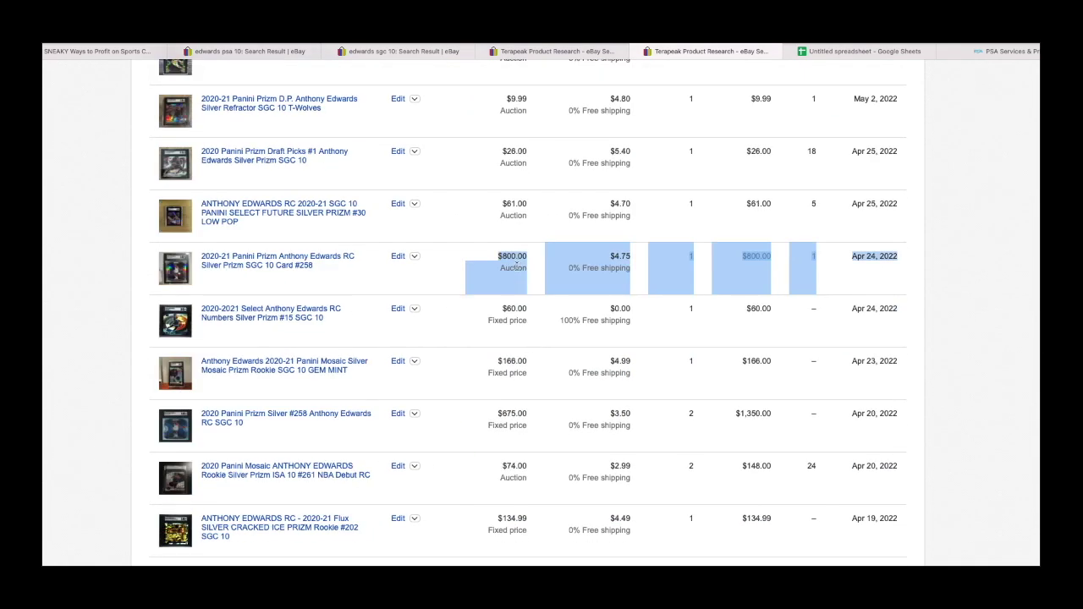
{"action": "scroll", "coordinate": [516, 264], "scroll_direction": "up", "scroll_amount": 3}
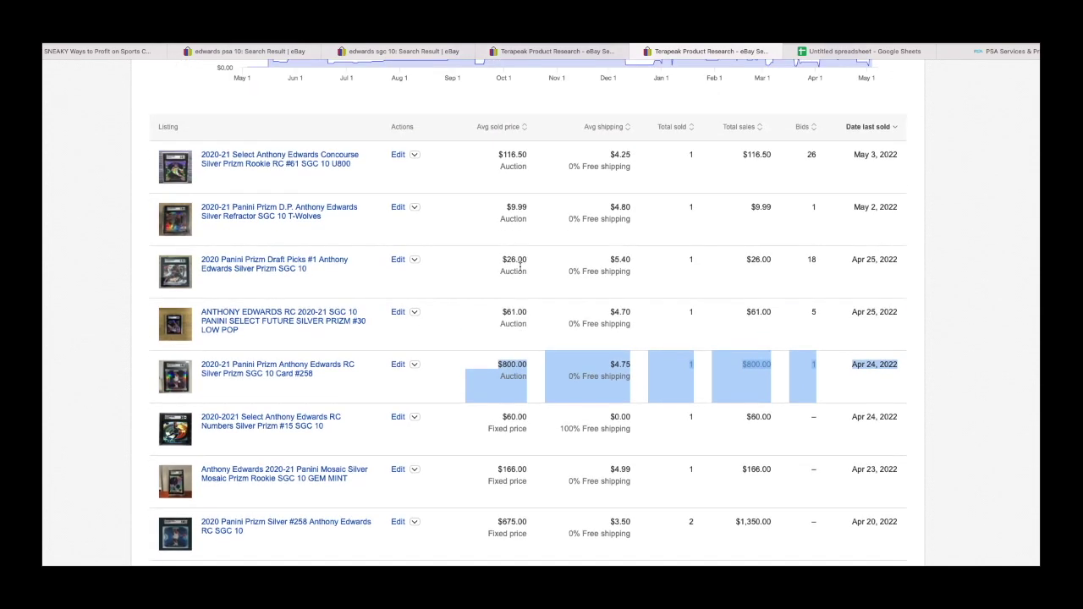
{"action": "left_click", "coordinate": [872, 54]}
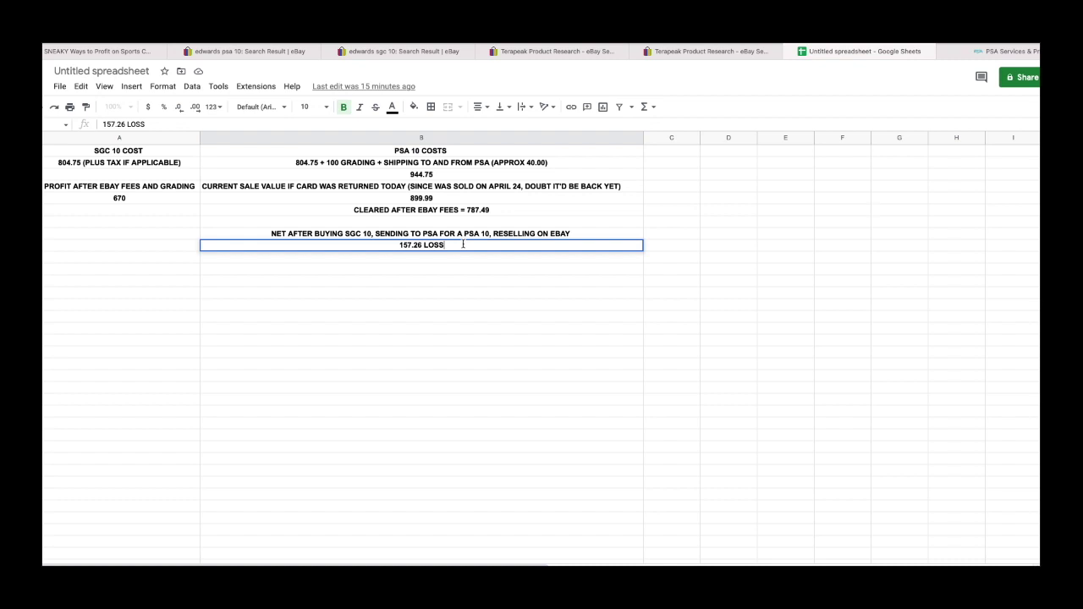
Change the eBay sold search from PSA 10 to PSA 9 (e.g. $220.00), then return to the YouTube video
{"action": "left_click", "coordinate": [254, 51]}
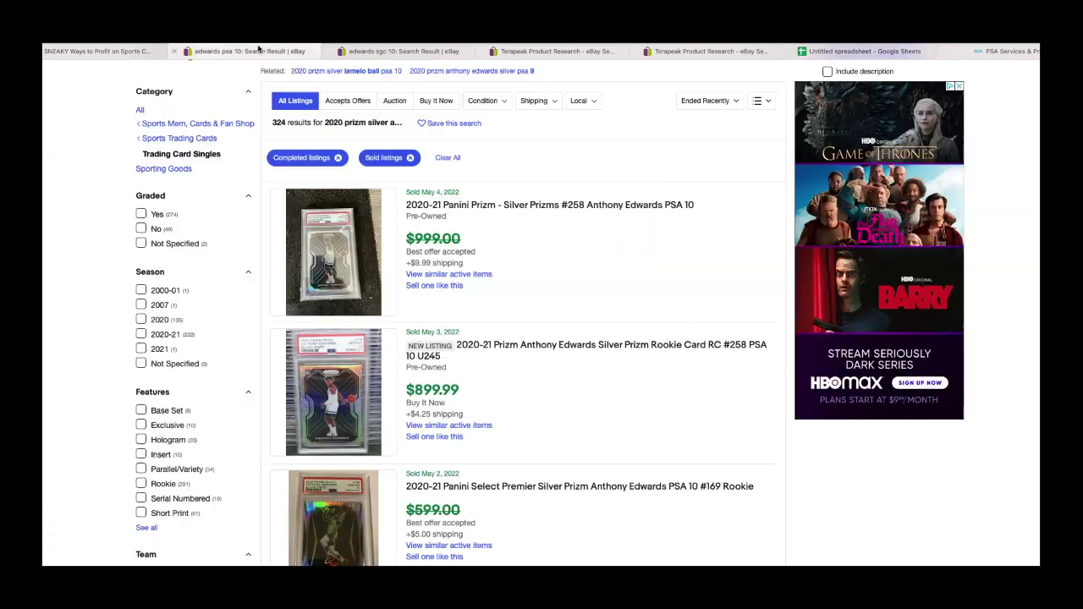
{"action": "scroll", "coordinate": [338, 131], "scroll_direction": "up", "scroll_amount": 1}
{"action": "left_click", "coordinate": [451, 100]}
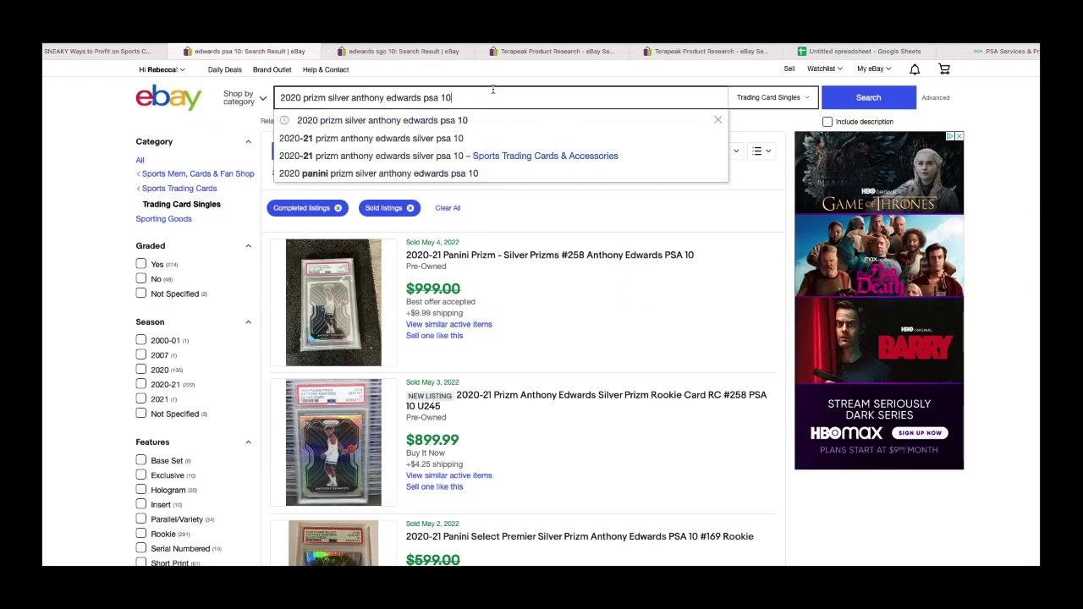
{"action": "key", "text": "BackSpace"}
{"action": "key", "text": "BackSpace"}
{"action": "type", "text": "9"}
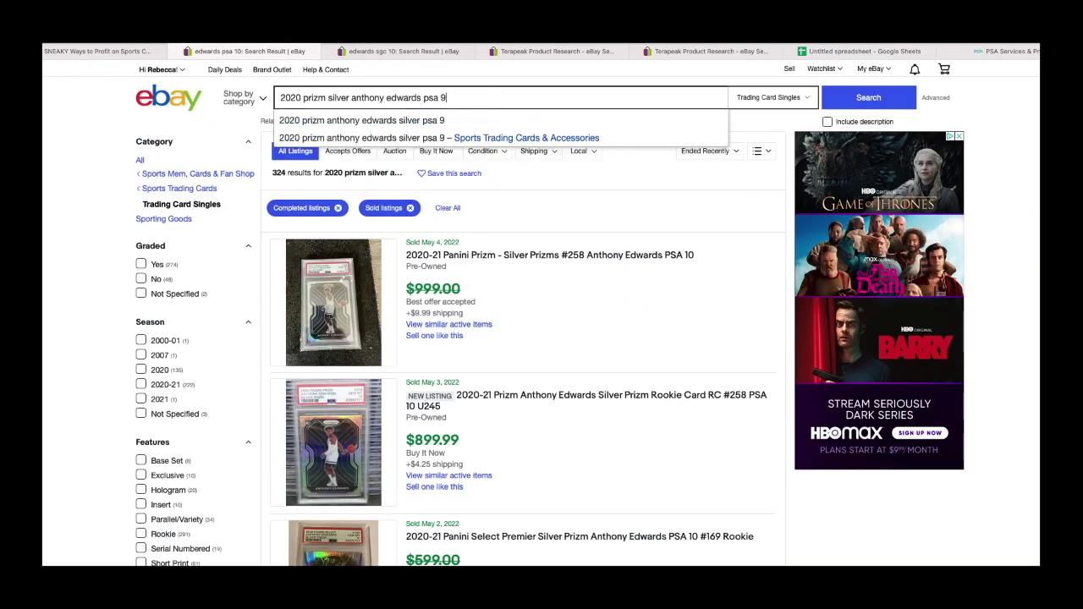
{"action": "key", "text": "Return"}
{"action": "scroll", "coordinate": [482, 183], "scroll_direction": "down", "scroll_amount": 1}
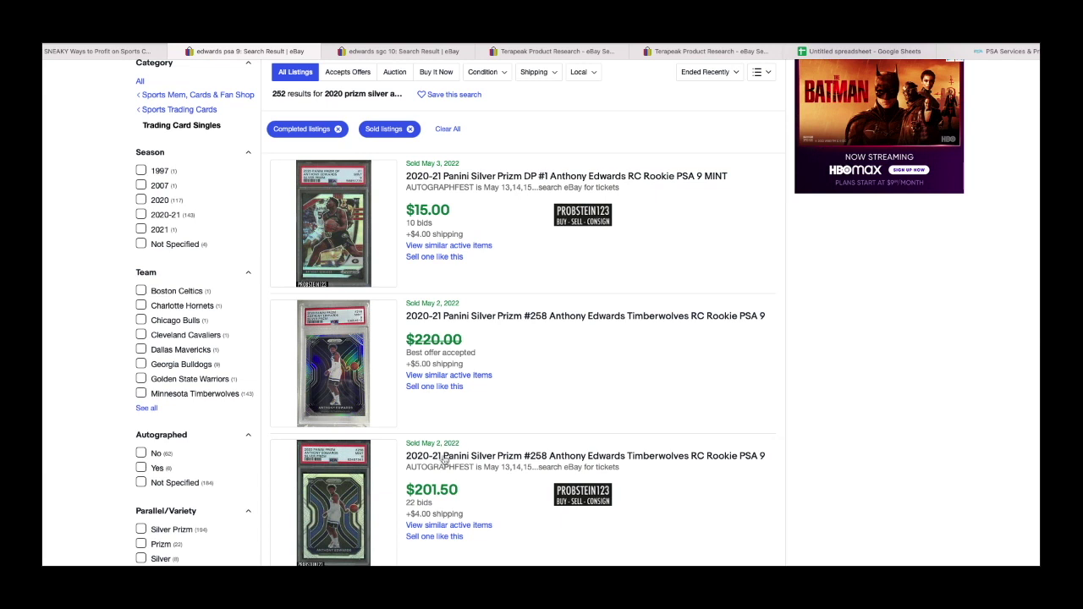
{"action": "left_click", "coordinate": [861, 52]}
{"action": "left_click", "coordinate": [100, 52]}
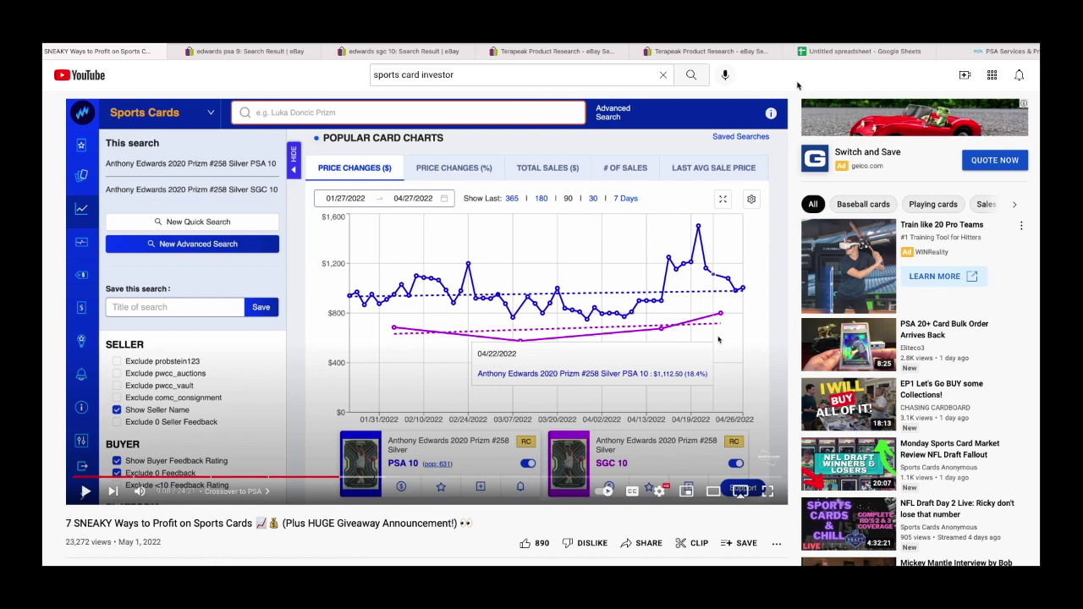
Return to the cost sheet and open cell B9 showing the 157.26 LOSS
{"action": "left_click", "coordinate": [851, 51]}
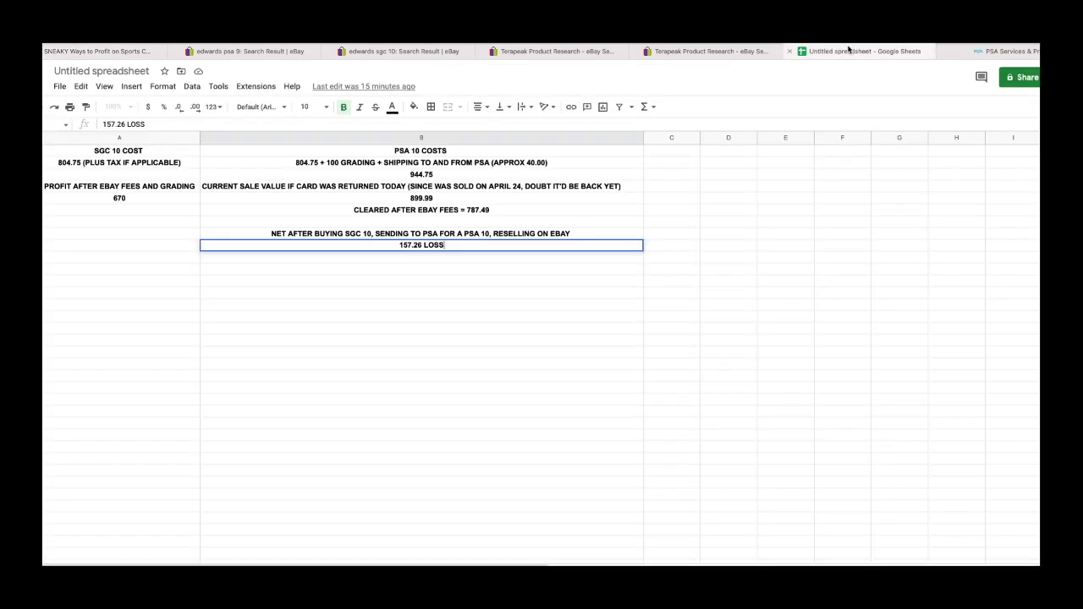
{"action": "double_click", "coordinate": [421, 246]}
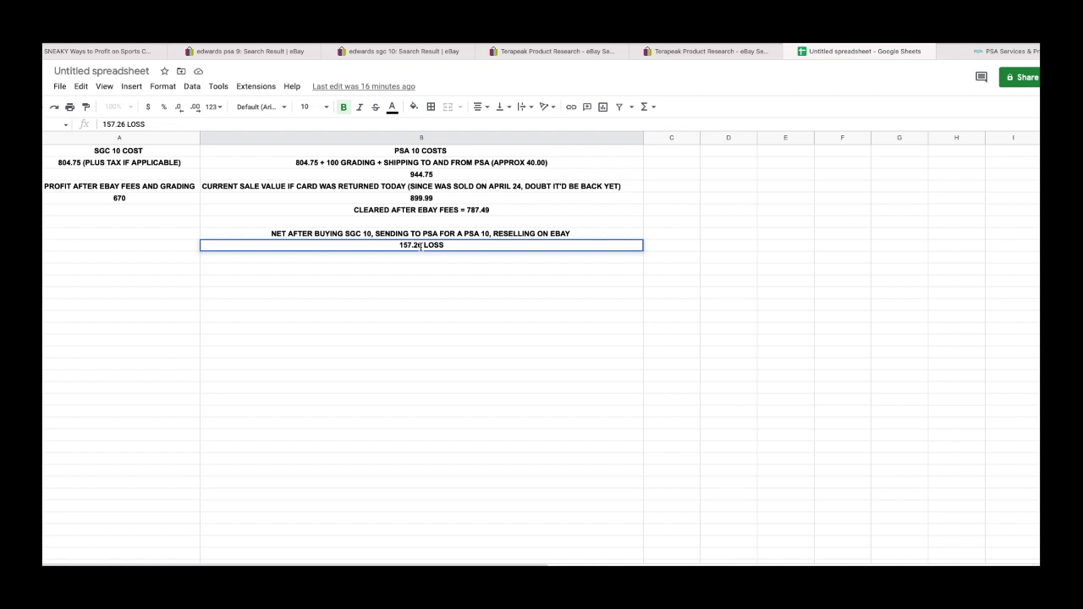